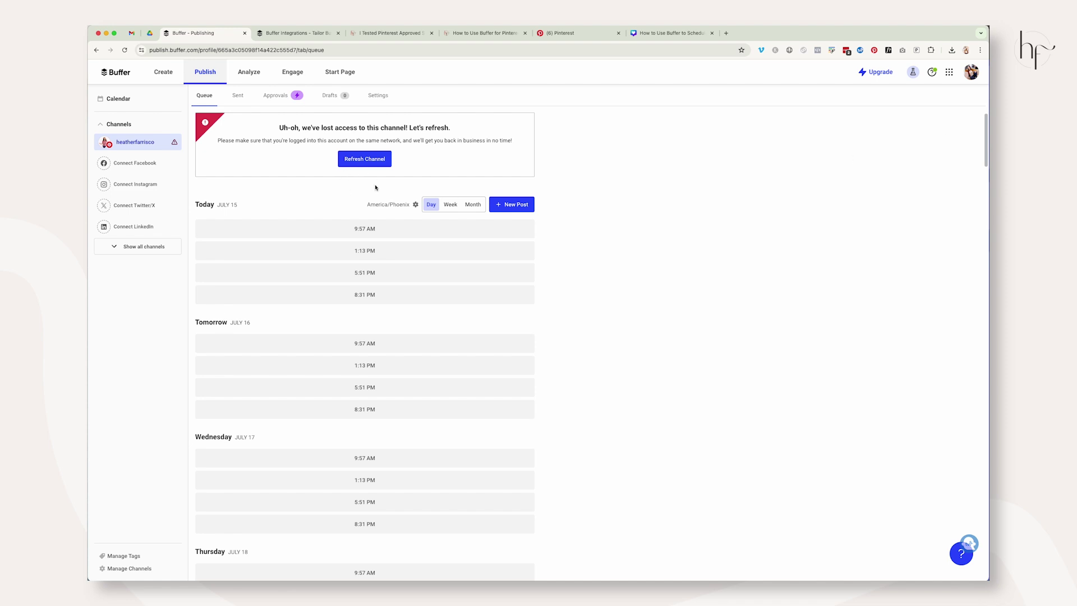
Refresh the lost-access Pinterest channel by granting Buffer access on Pinterest's Authorize app page
left_click(779, 265)
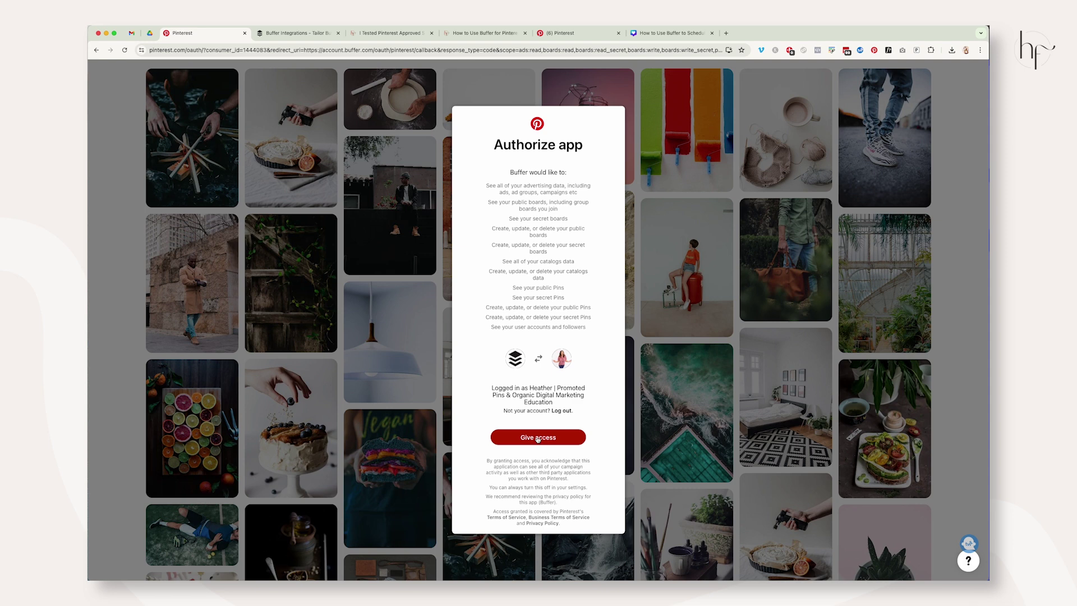
left_click(537, 438)
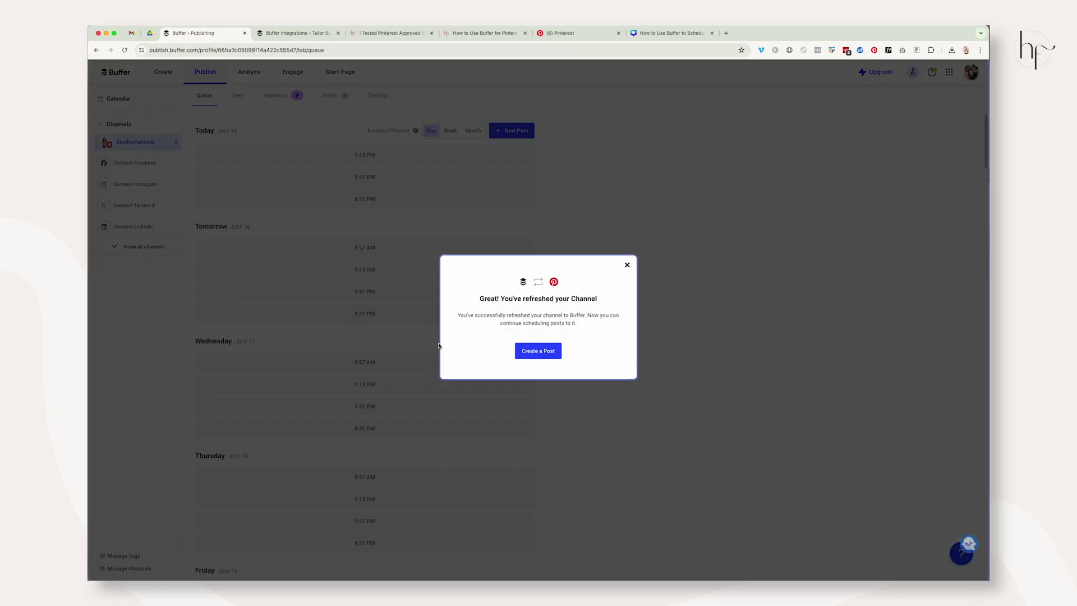
left_click(627, 264)
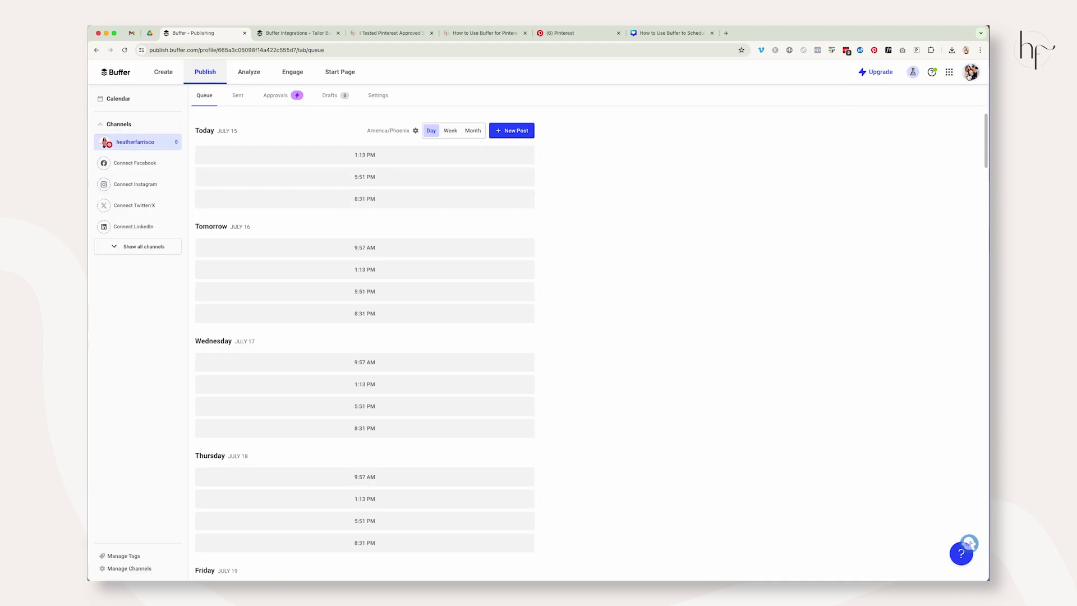
left_click(969, 76)
From Billing, subscribe to the Essentials plan with monthly billing at $6 for one channel
left_click(935, 169)
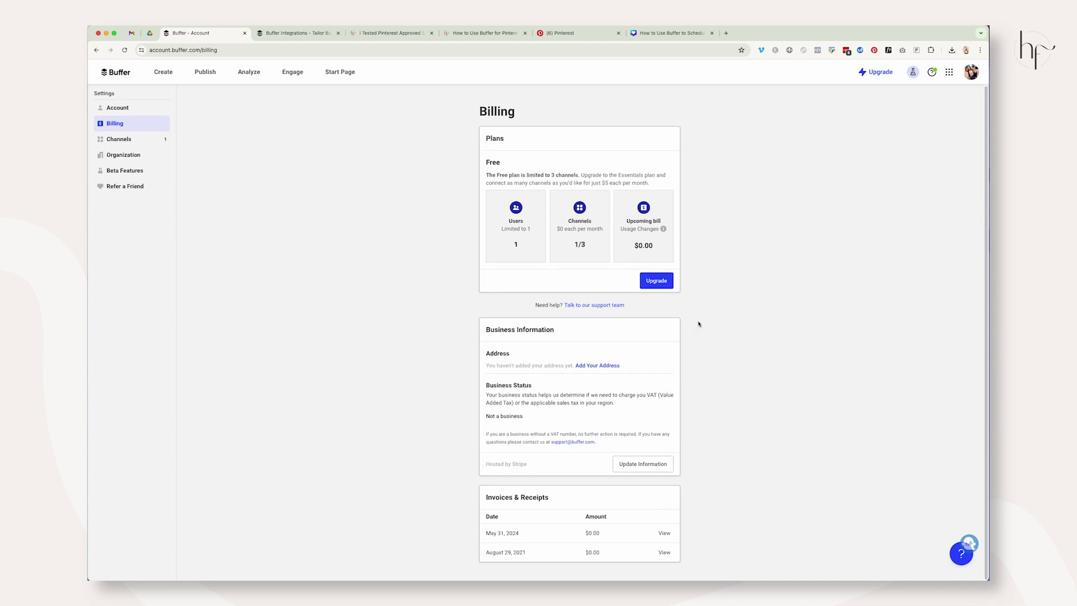
left_click(659, 282)
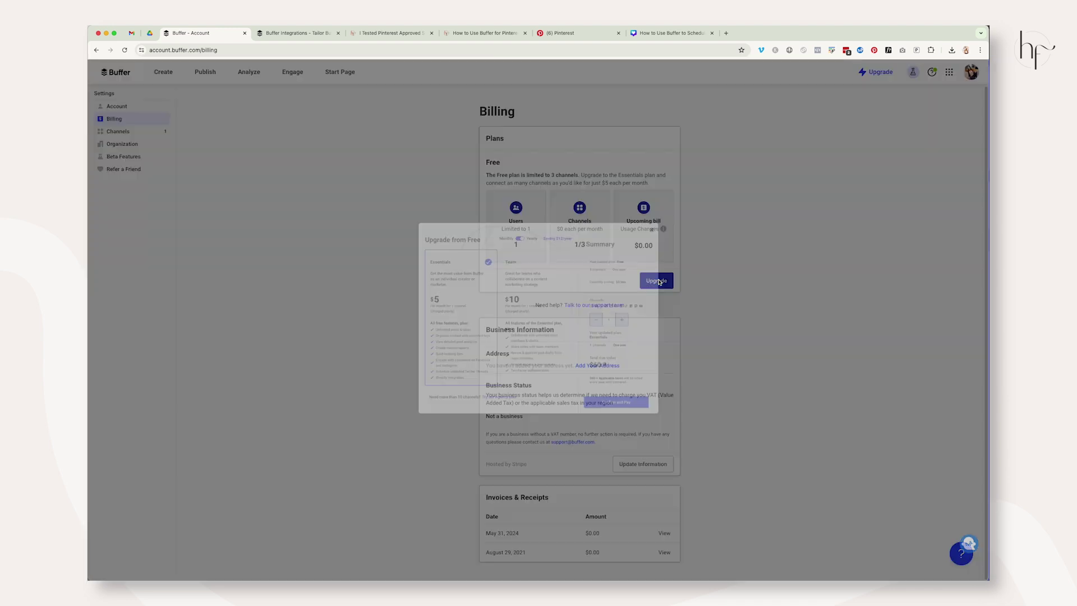
left_click(512, 204)
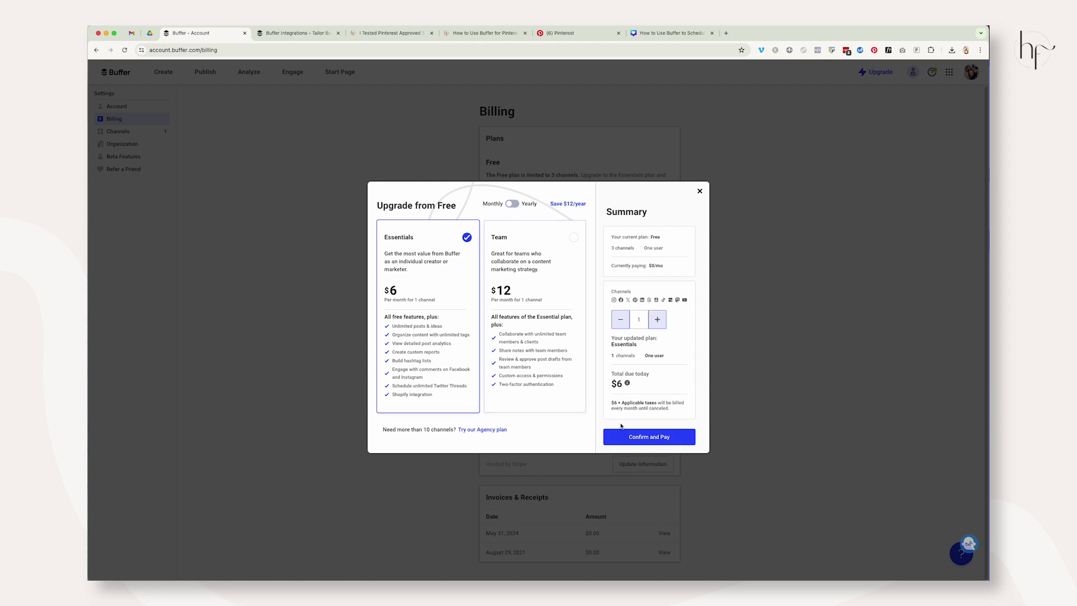
left_click(649, 437)
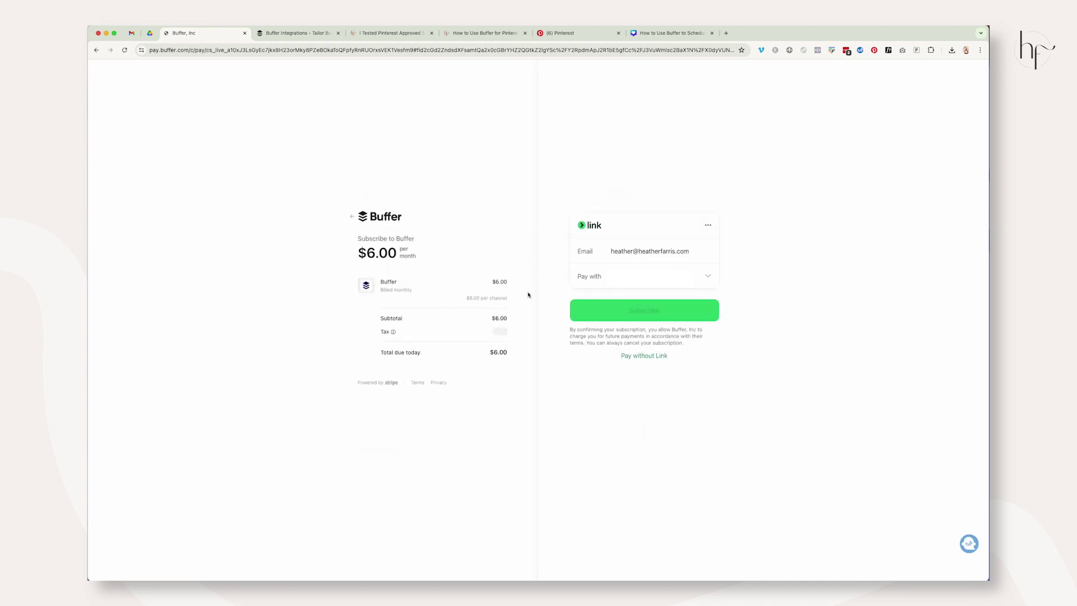
left_click(634, 308)
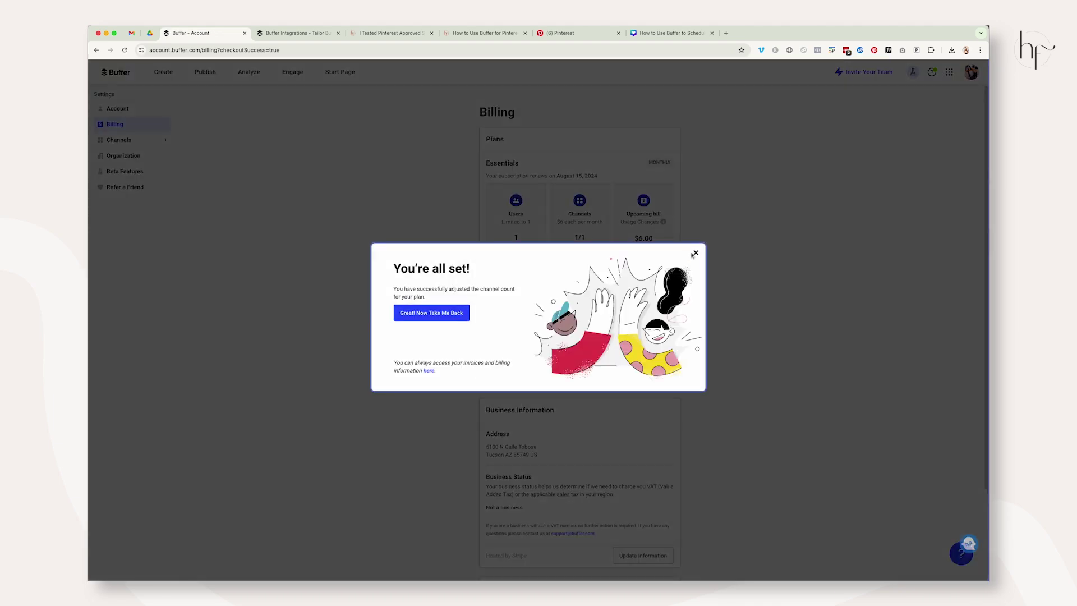
left_click(696, 252)
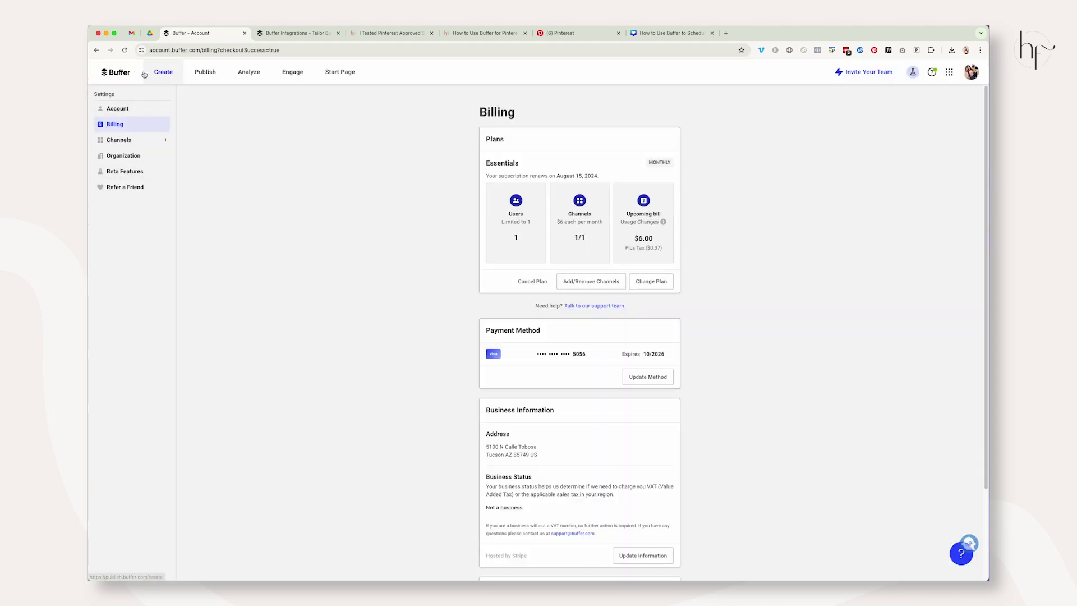
left_click(163, 72)
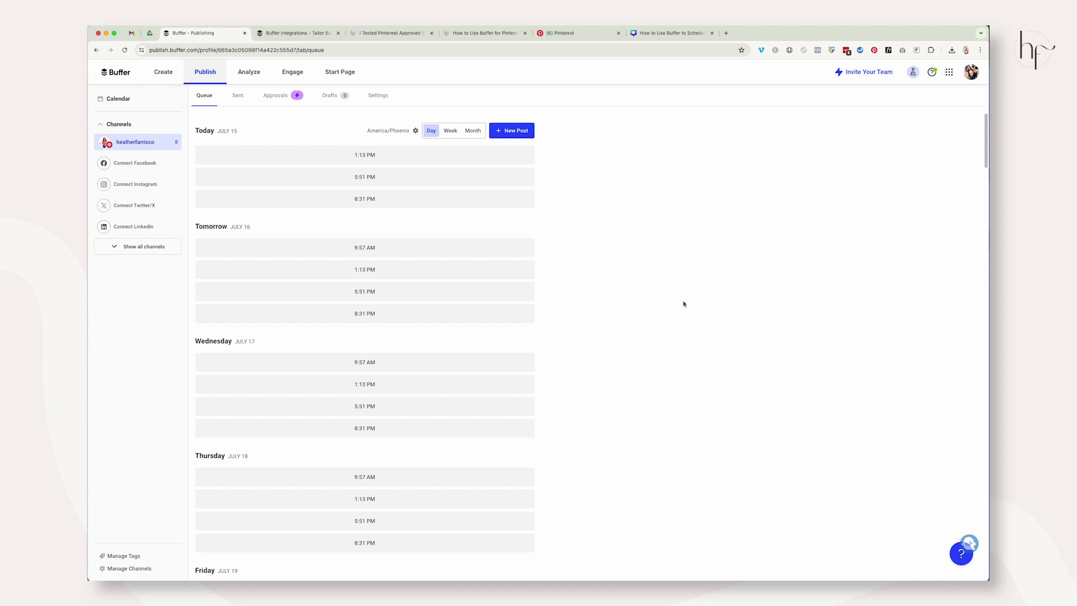
Browse Buffer's integrations page, then return to the publishing queue
left_click(303, 35)
scroll(669, 356, "down", 7)
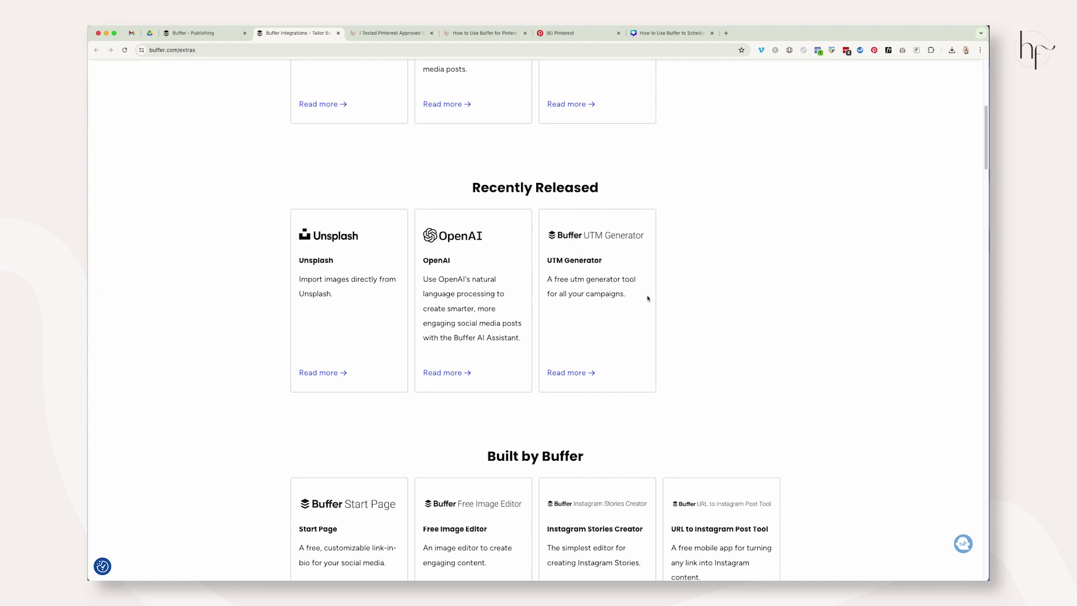
left_click(211, 35)
In the channel's Settings, switch Enable Campaign Tracking to Enabled
left_click(377, 97)
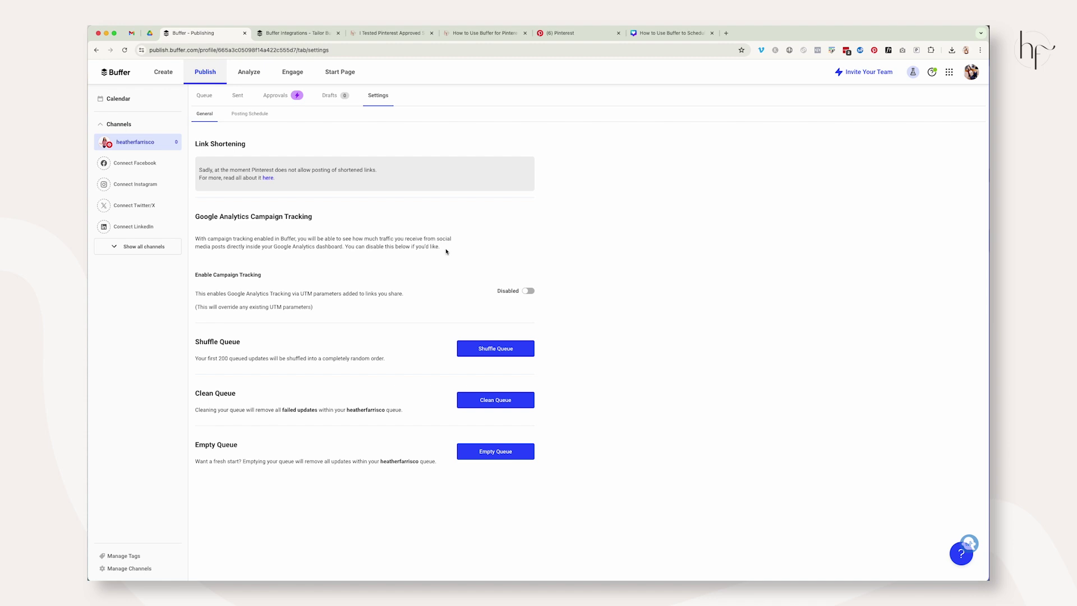
left_click_drag(196, 389, 310, 473)
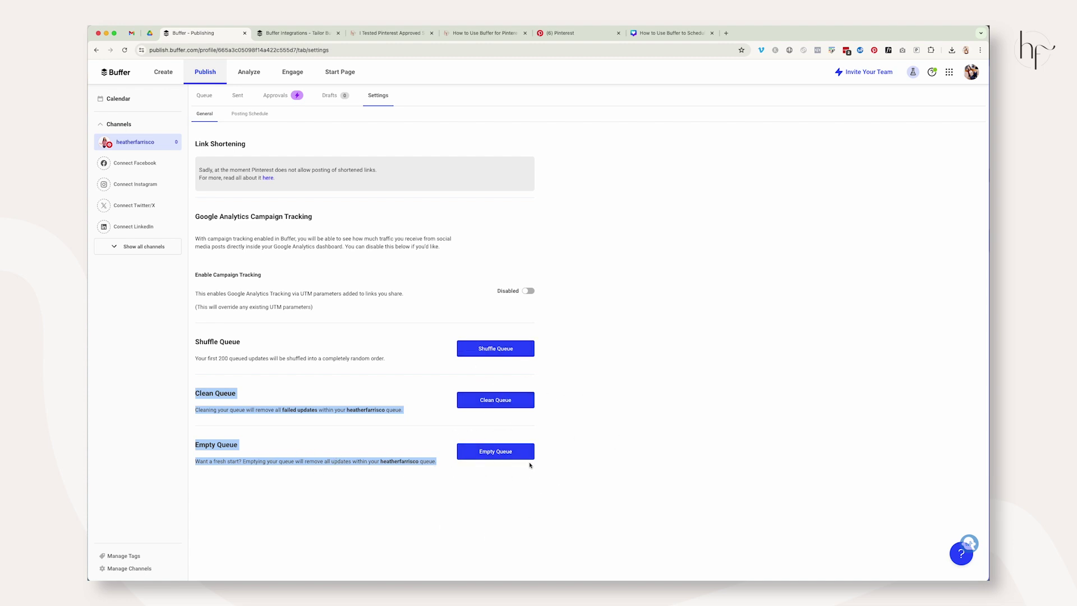
left_click(546, 473)
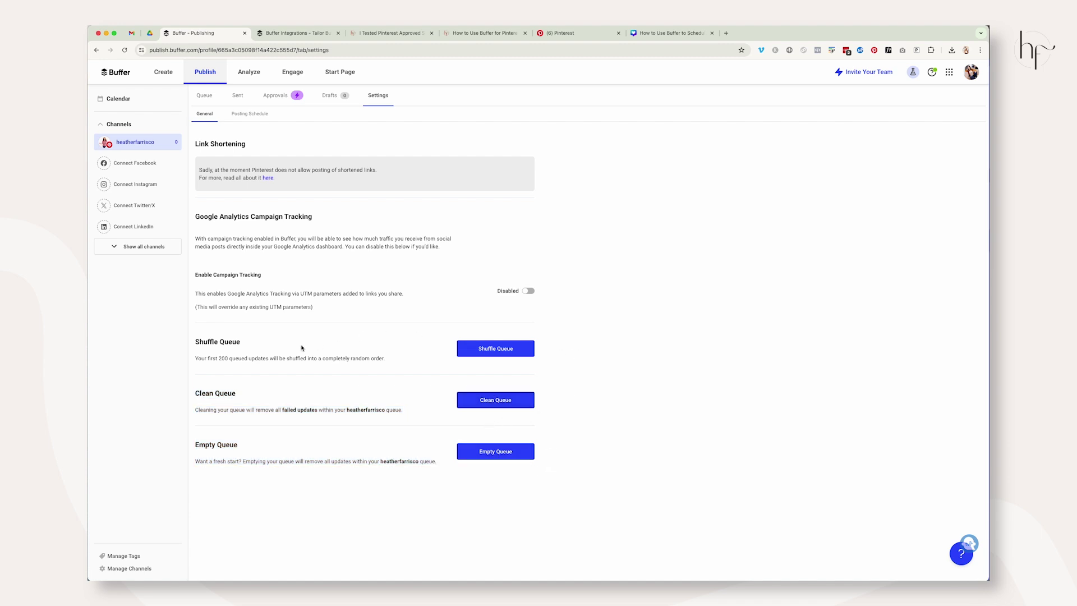
left_click_drag(196, 275, 409, 274)
left_click(528, 292)
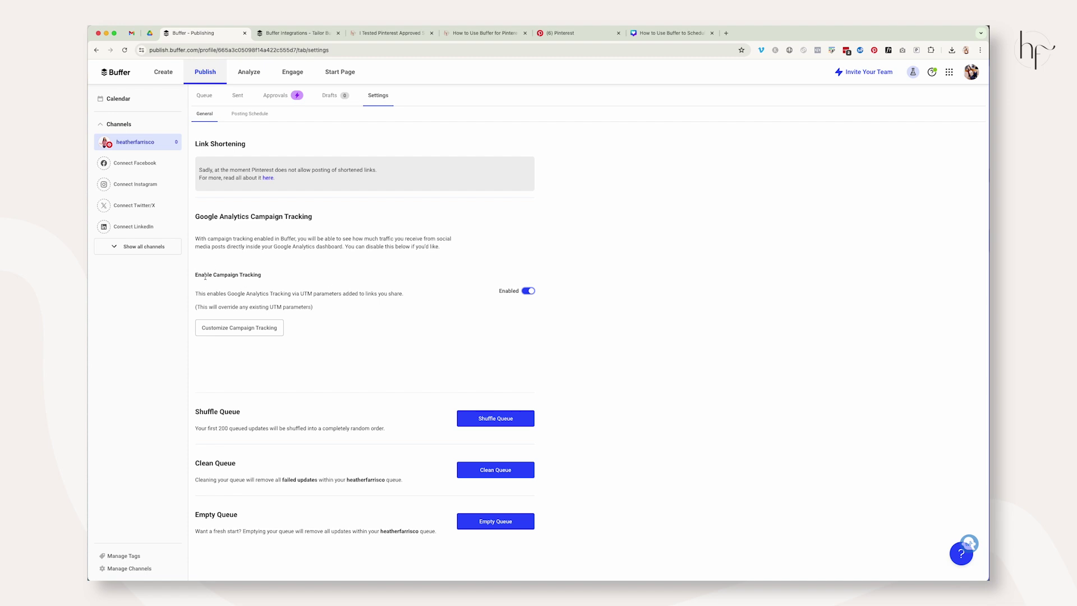
Expand Customize Campaign Tracking to review the campaign name, source and medium fields
left_click_drag(195, 275, 273, 275)
left_click(247, 328)
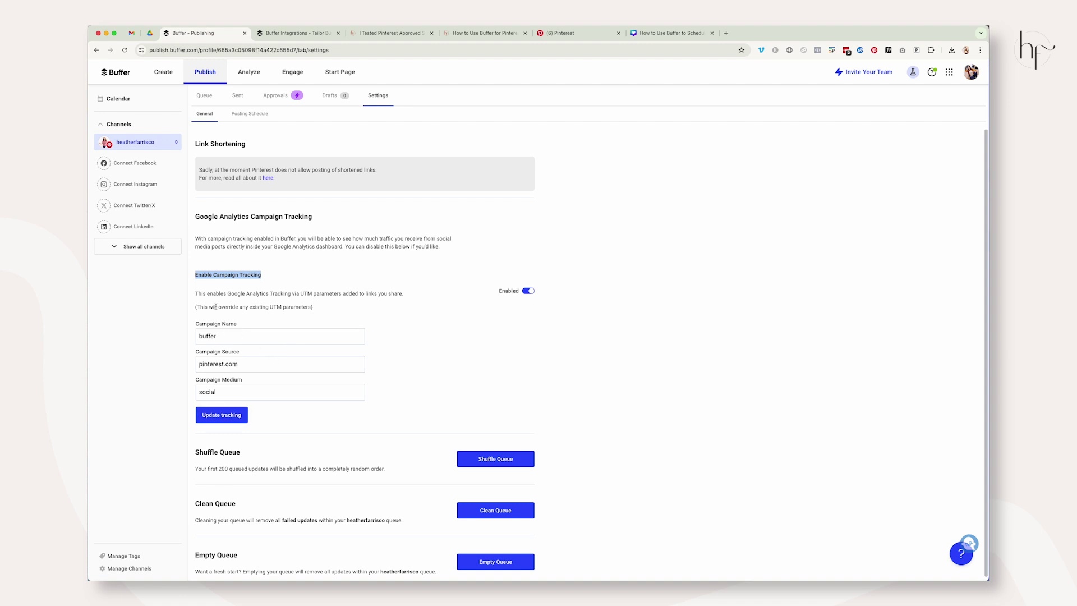
left_click_drag(195, 324, 237, 324)
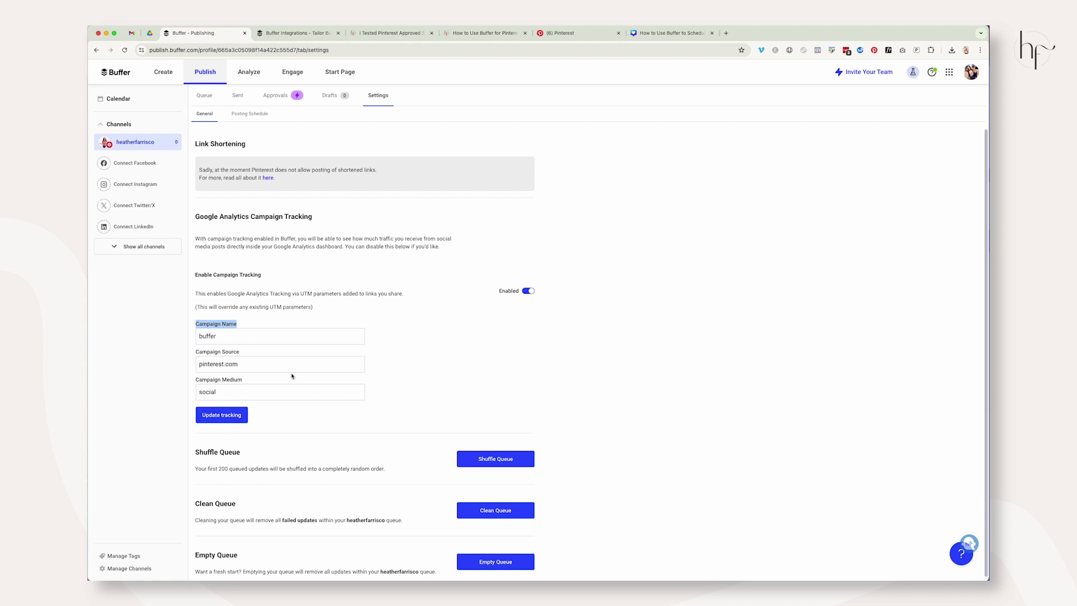
left_click(387, 360)
Switch Enable Campaign Tracking back to Disabled and review the Link Shortening note
left_click(528, 292)
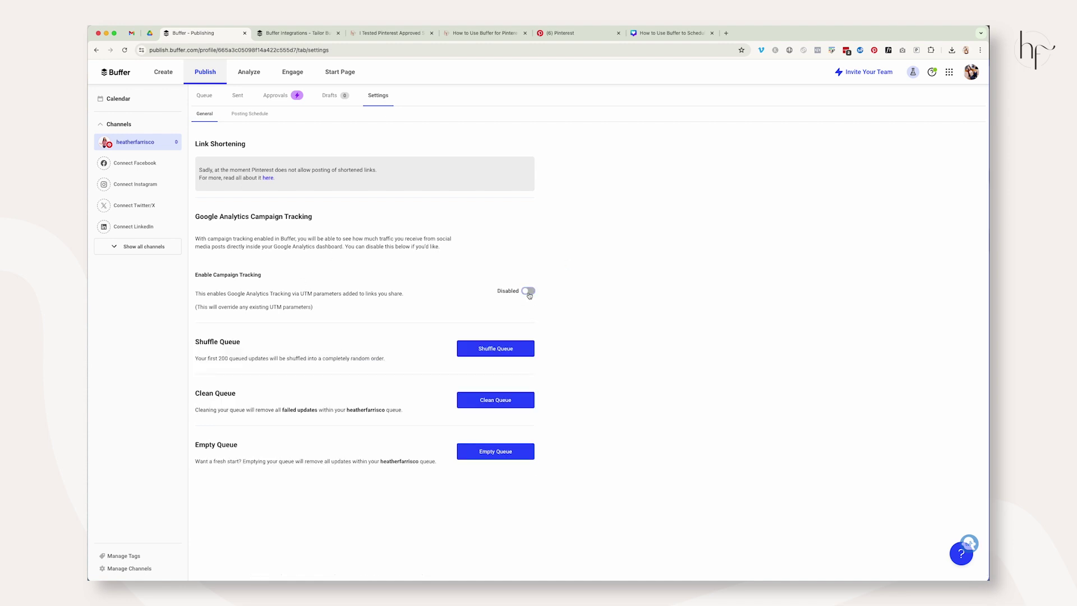
left_click_drag(201, 143, 324, 193)
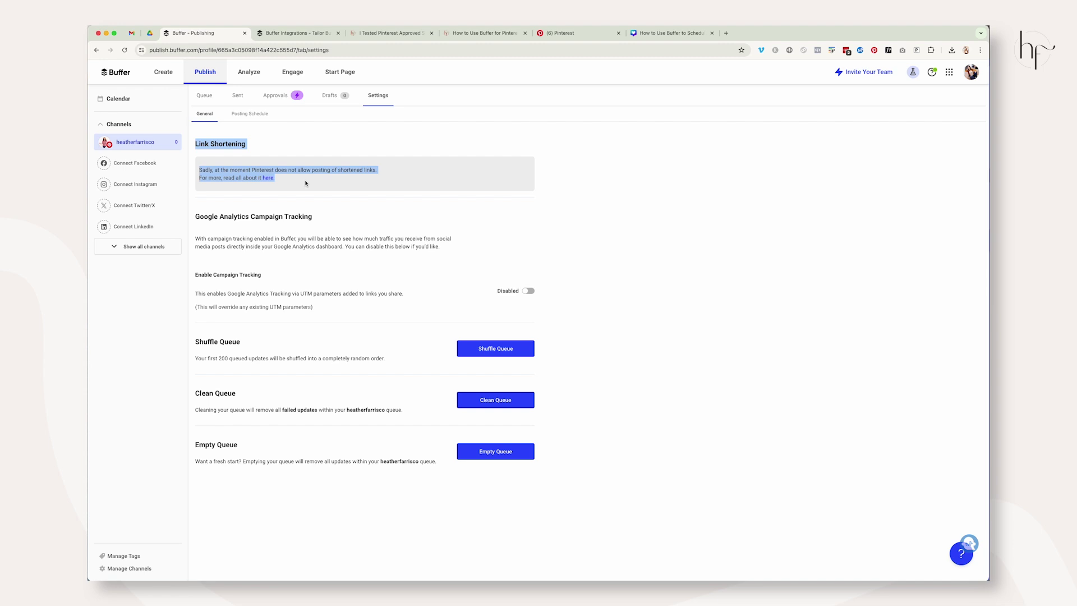
left_click(306, 183)
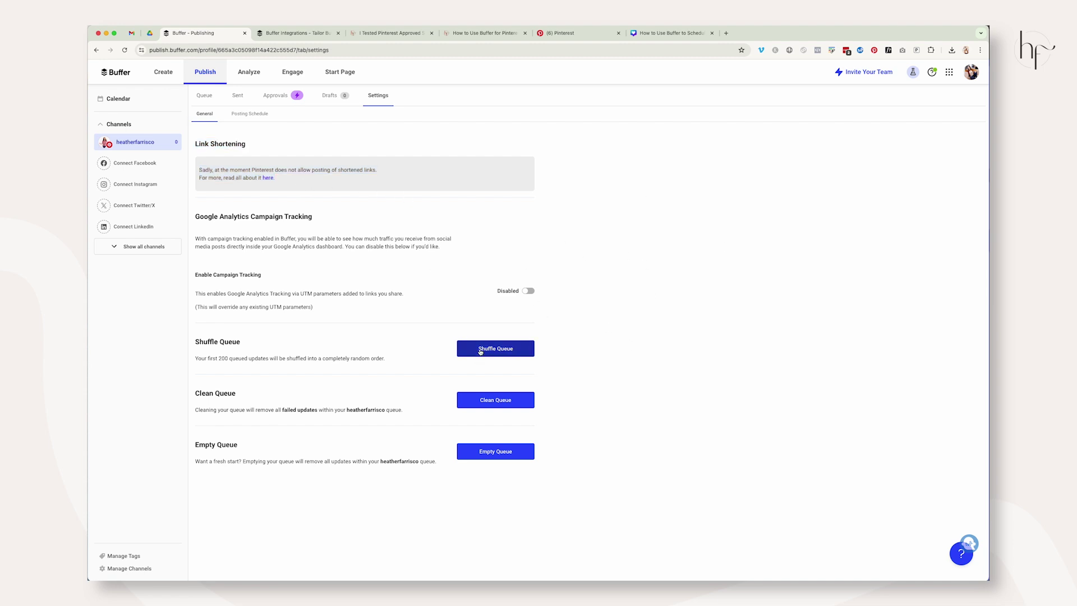
left_click_drag(201, 145, 292, 184)
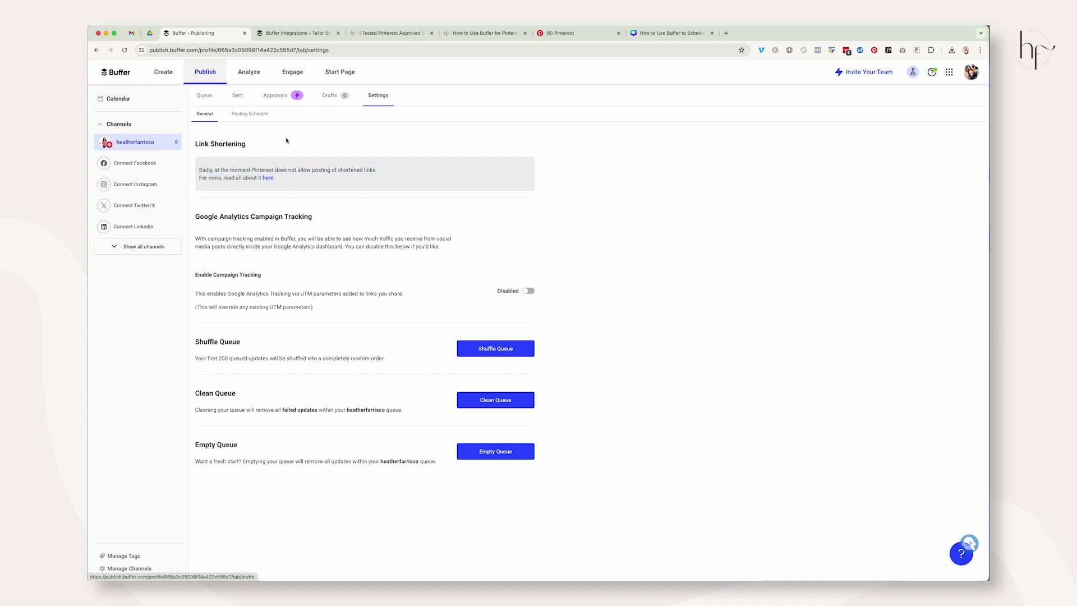
In Posting Schedule, clear all existing posting times
left_click(244, 114)
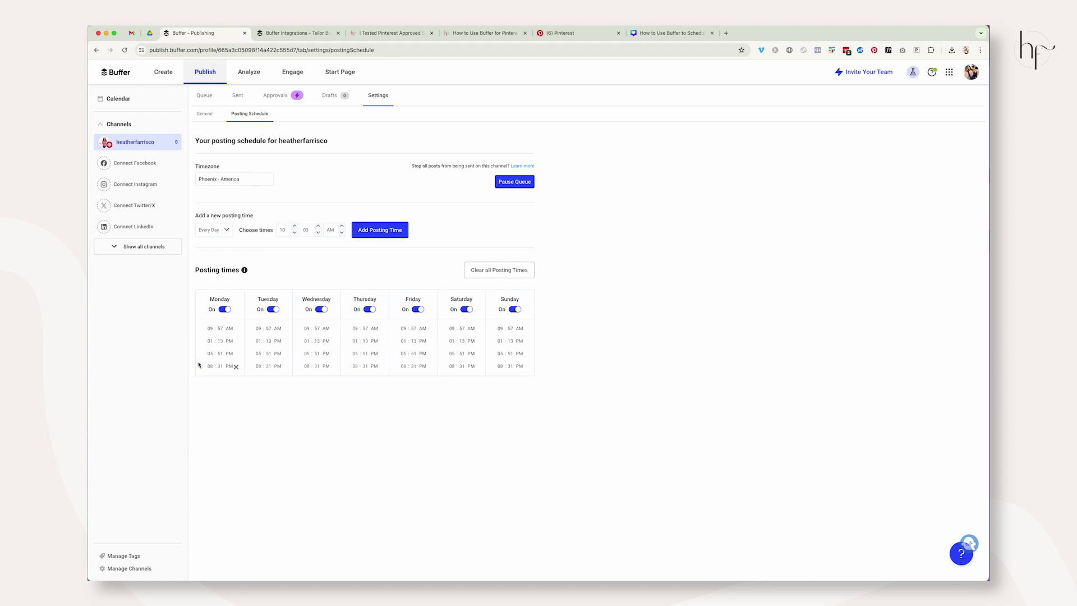
left_click(528, 268)
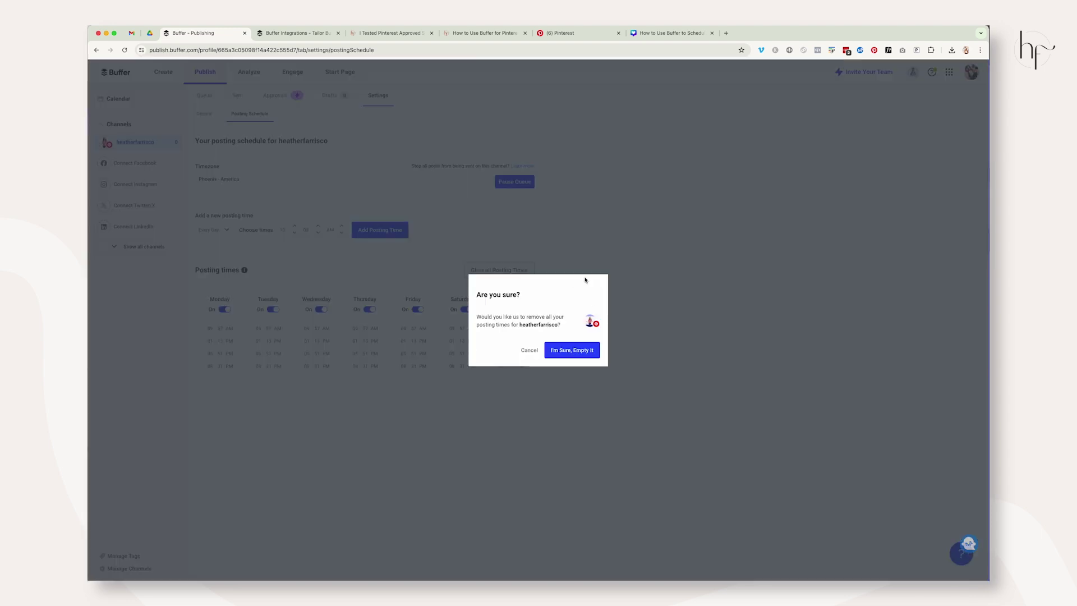
left_click(577, 354)
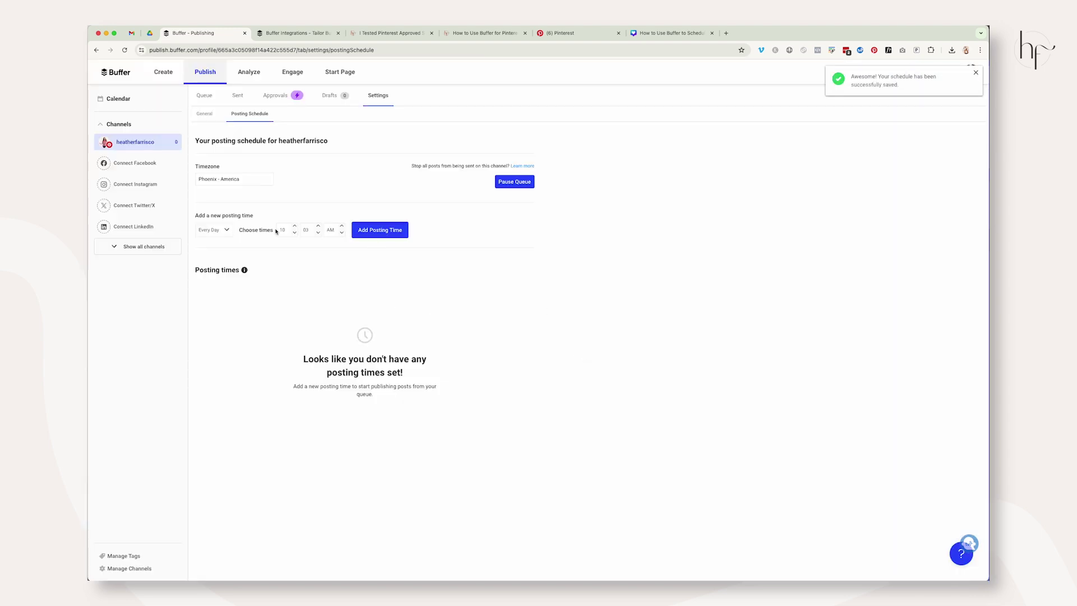
Add 10:03 AM and 08:03 AM as Every Day posting times
left_click(205, 231)
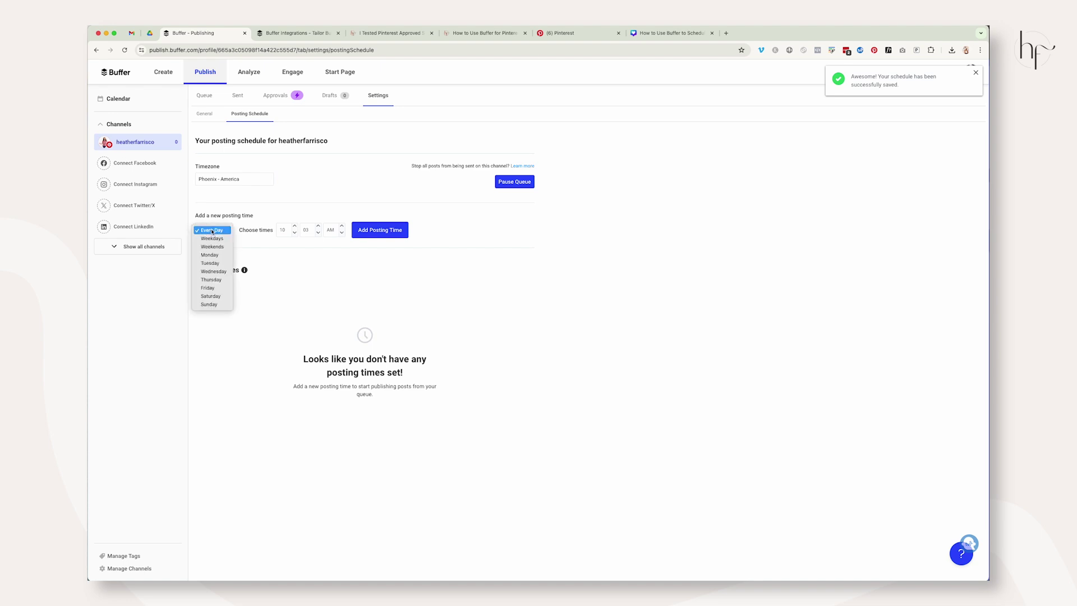
left_click(314, 296)
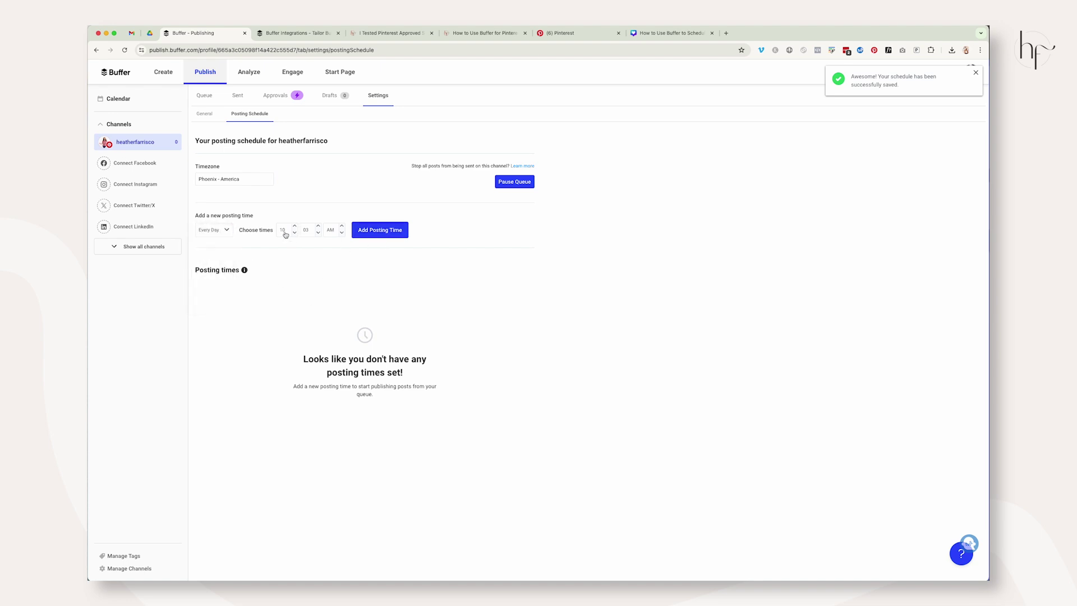
left_click(380, 230)
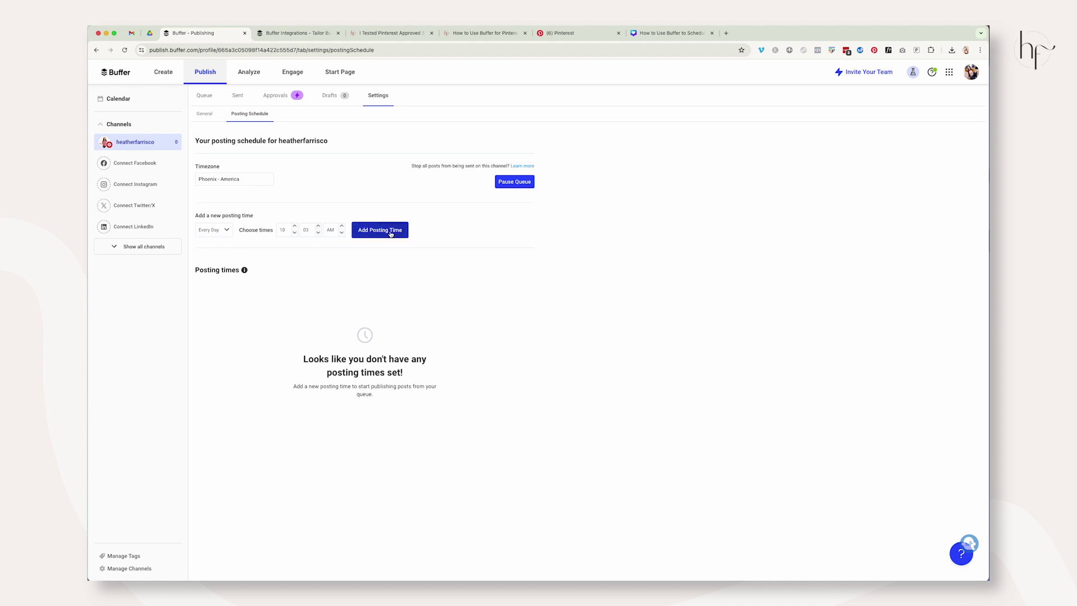
left_click(289, 225)
left_click(287, 211)
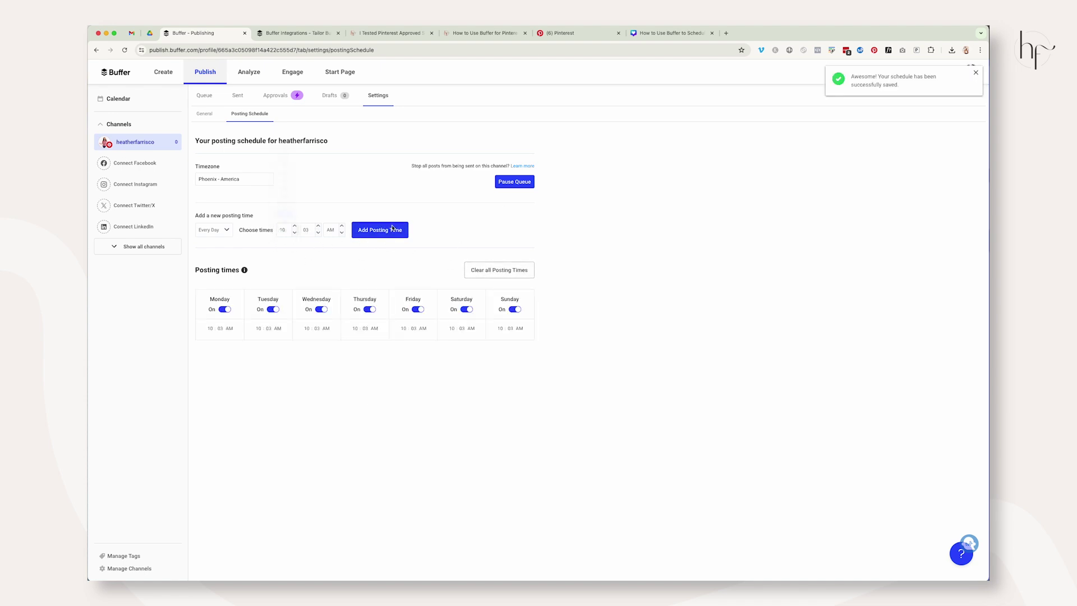
left_click(387, 230)
left_click(233, 174)
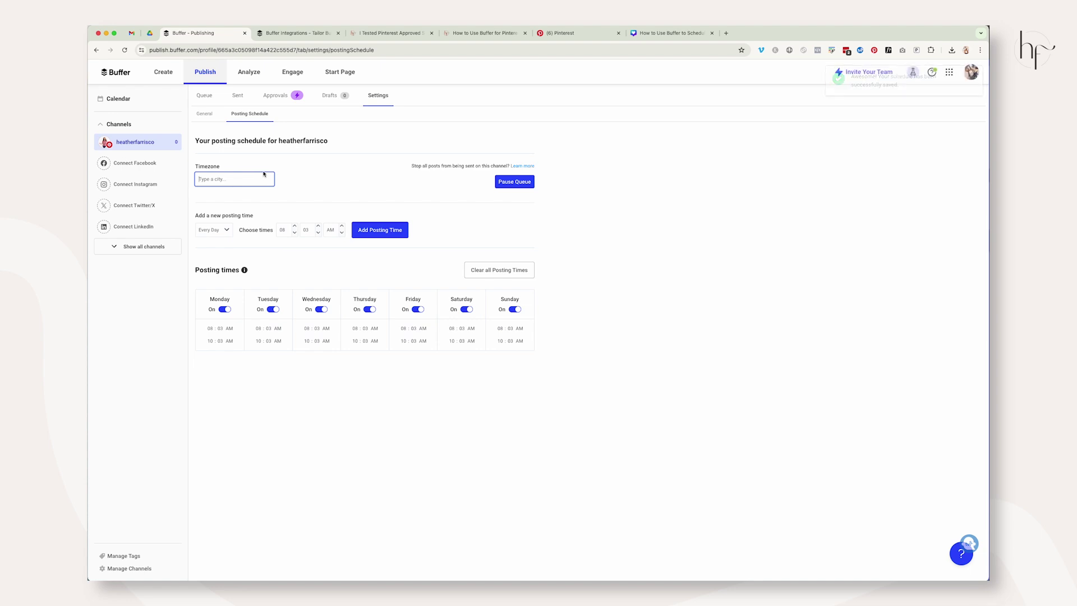
Set the posting schedule's timezone to Phoenix, AZ
type("ophe")
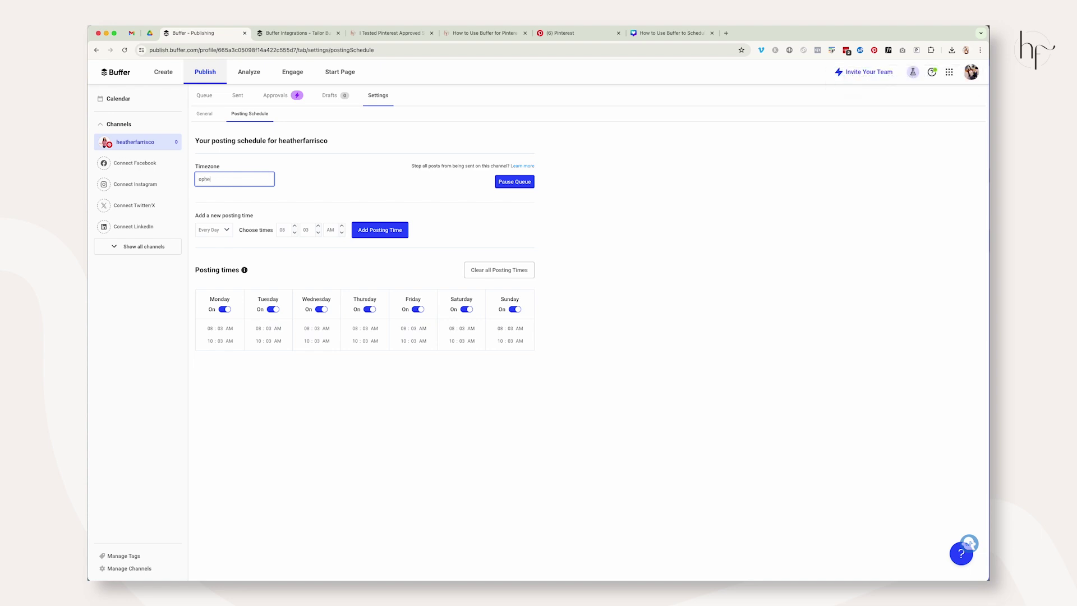
key("BackSpace")
type("phoenix")
left_click(262, 192)
Add 03:03 AM and 05:03 PM as daily posting times
left_click(287, 230)
left_click(285, 189)
left_click(392, 231)
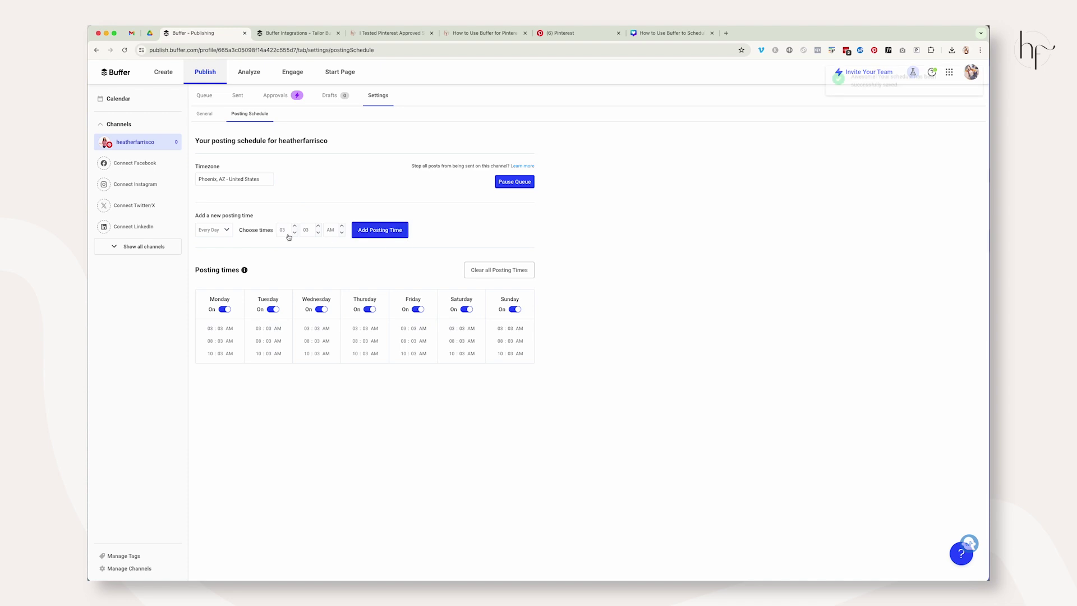
left_click(340, 231)
left_click(332, 238)
left_click(285, 230)
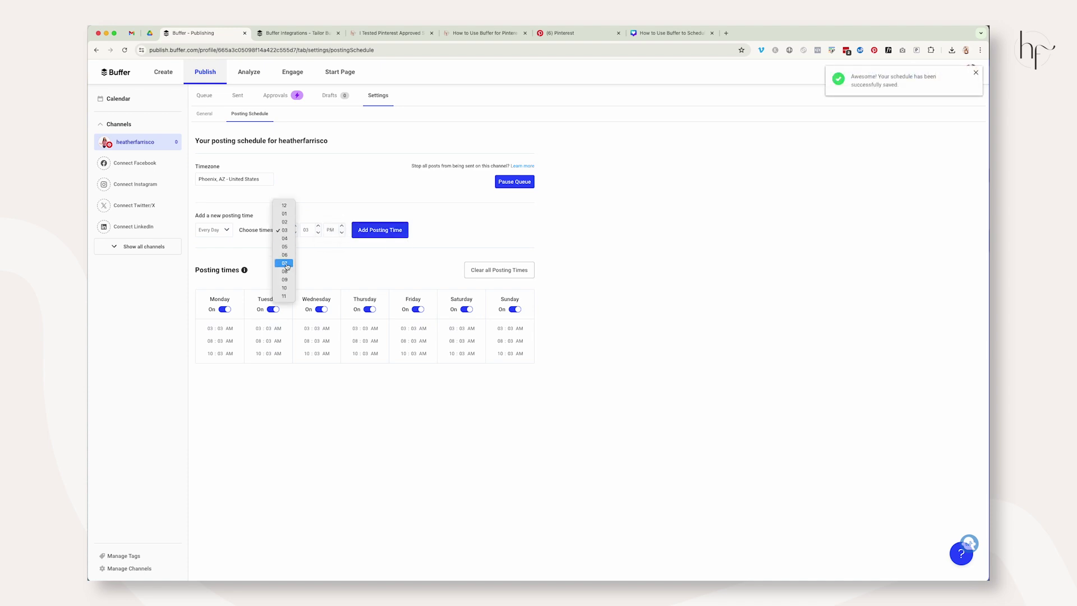
left_click(285, 247)
left_click(384, 231)
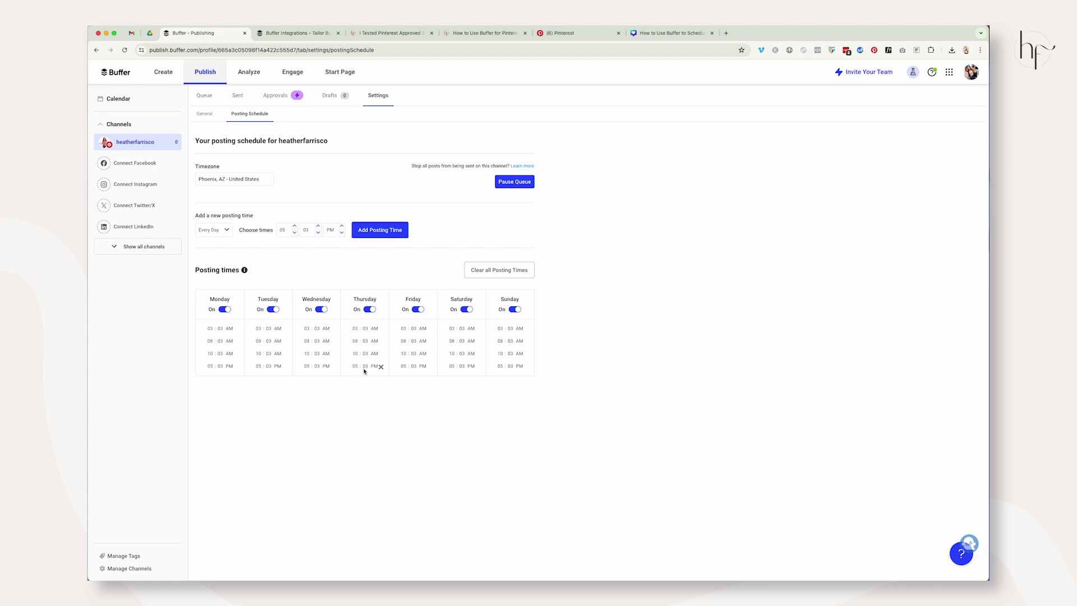
left_click(290, 231)
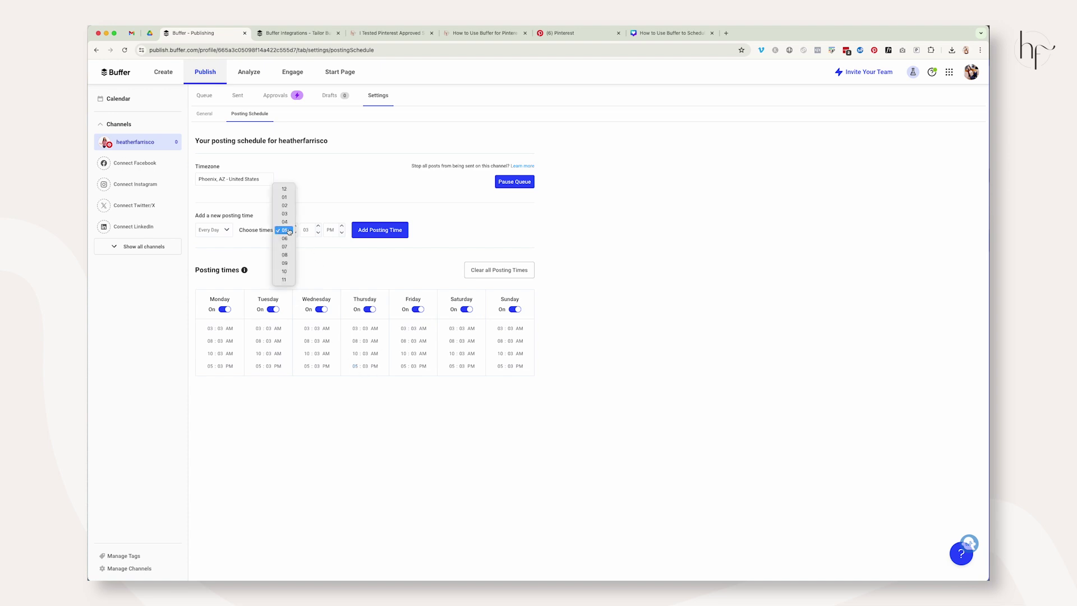
left_click(339, 256)
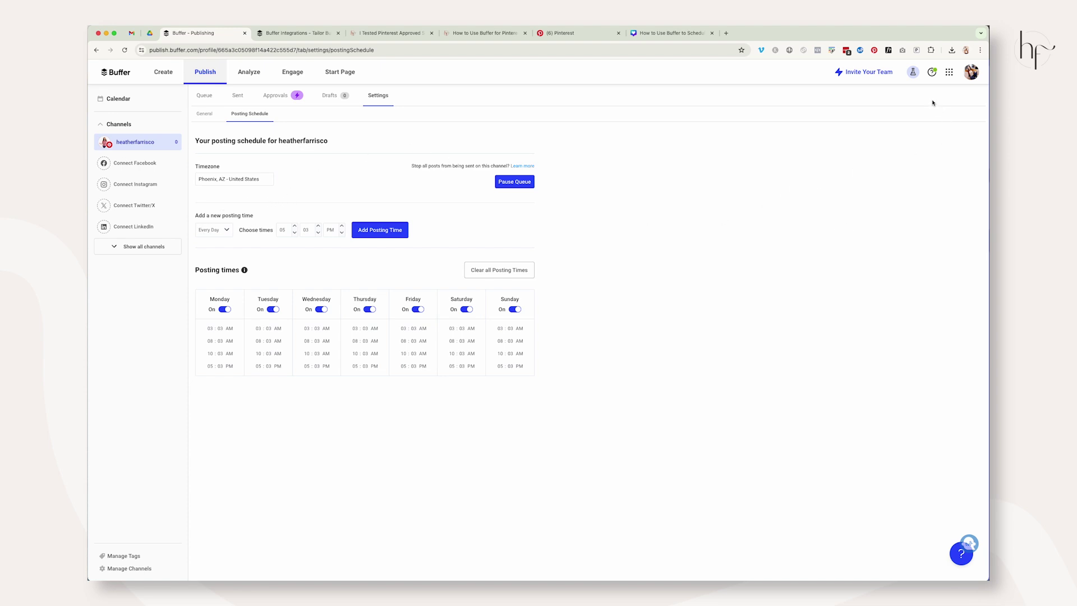
left_click(952, 74)
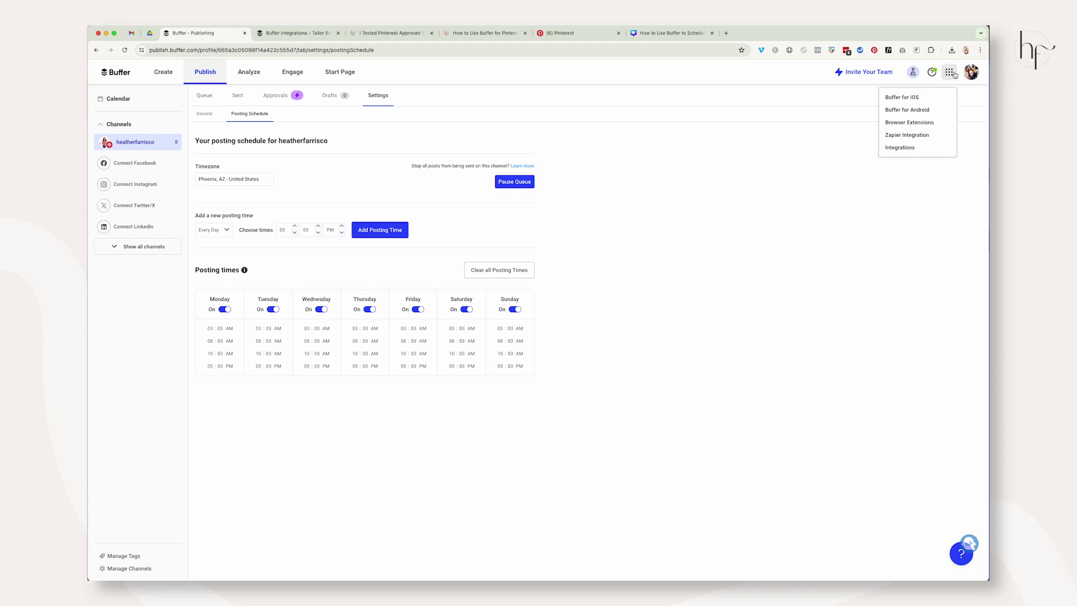
Read the Canva integration article from Buffer's Integrations page, then return to Buffer Publishing
left_click(903, 148)
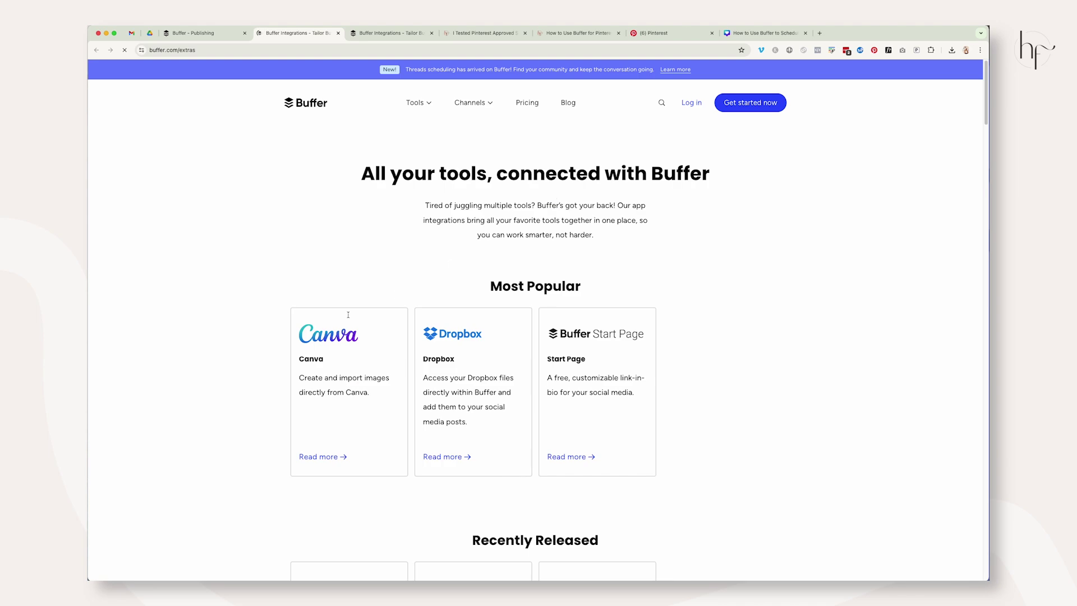
left_click(317, 458)
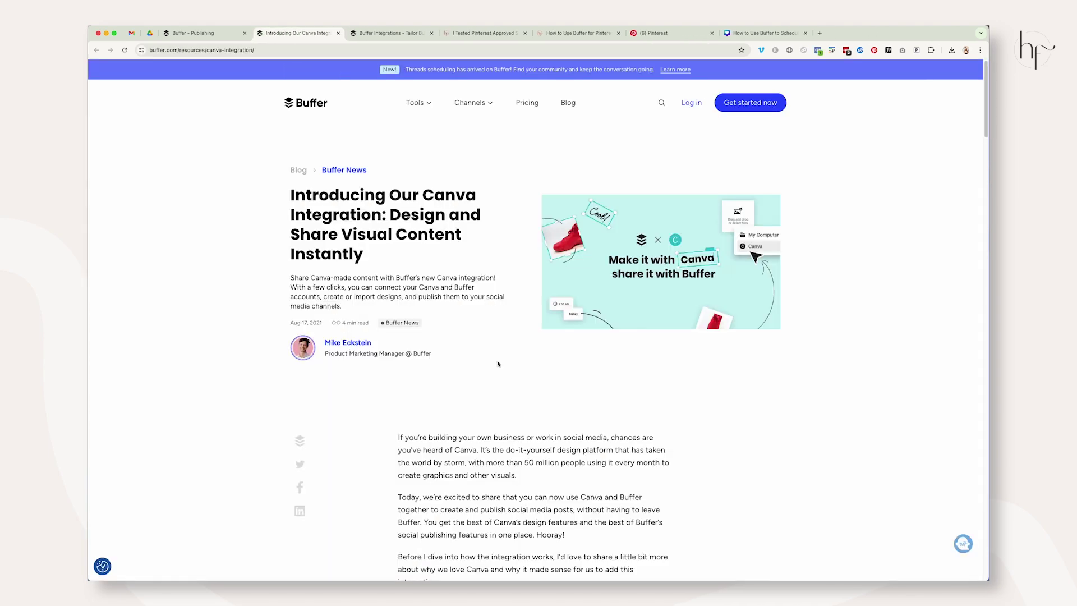
scroll(498, 362, "down", 9)
scroll(512, 359, "down", 10)
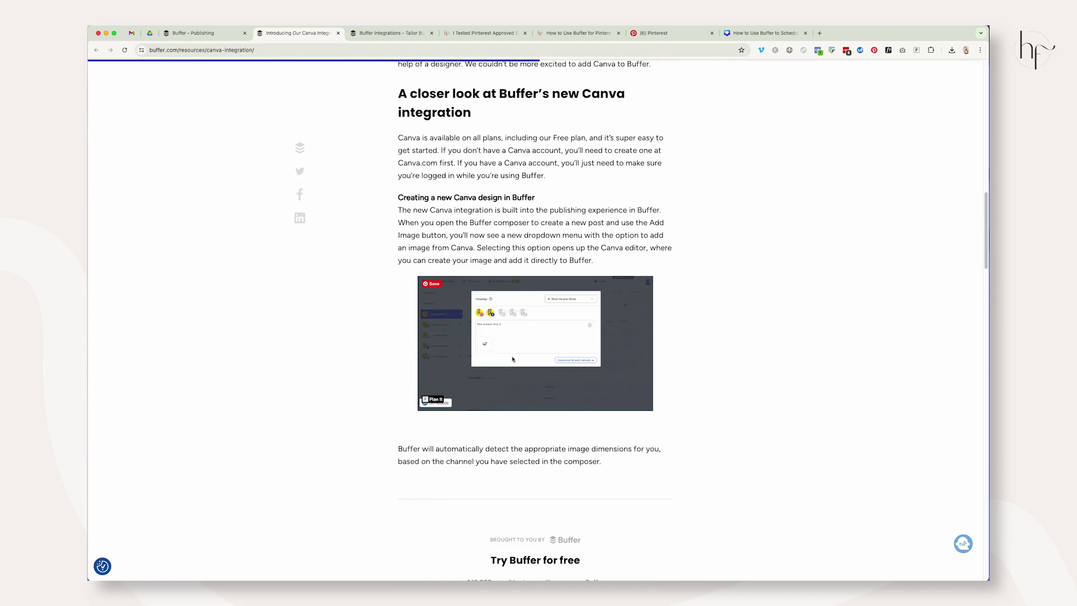
scroll(512, 359, "up", 8)
scroll(512, 359, "up", 10)
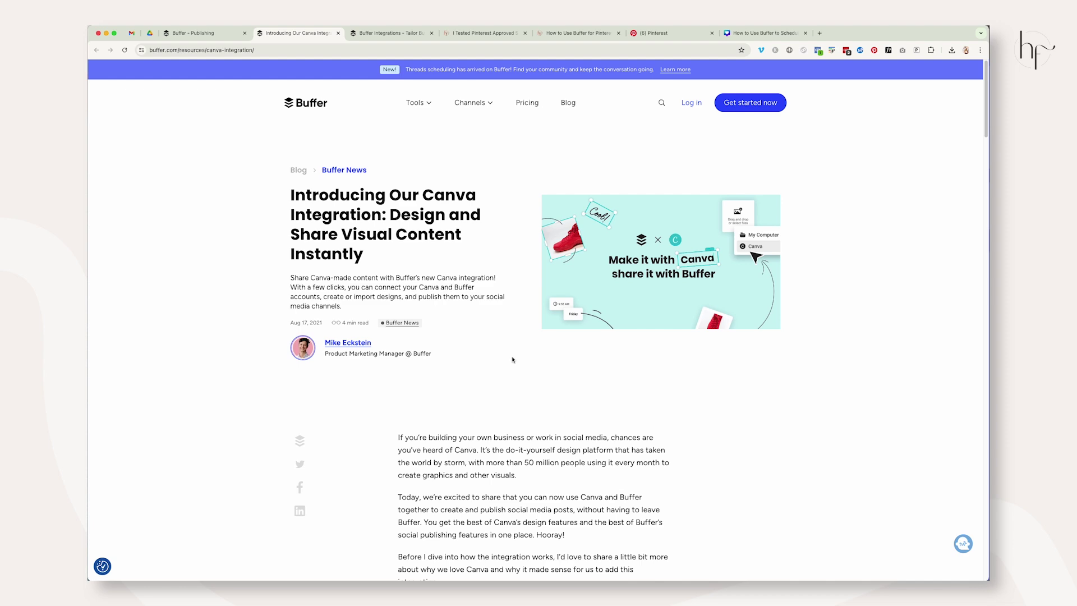
left_click_drag(291, 279, 376, 308)
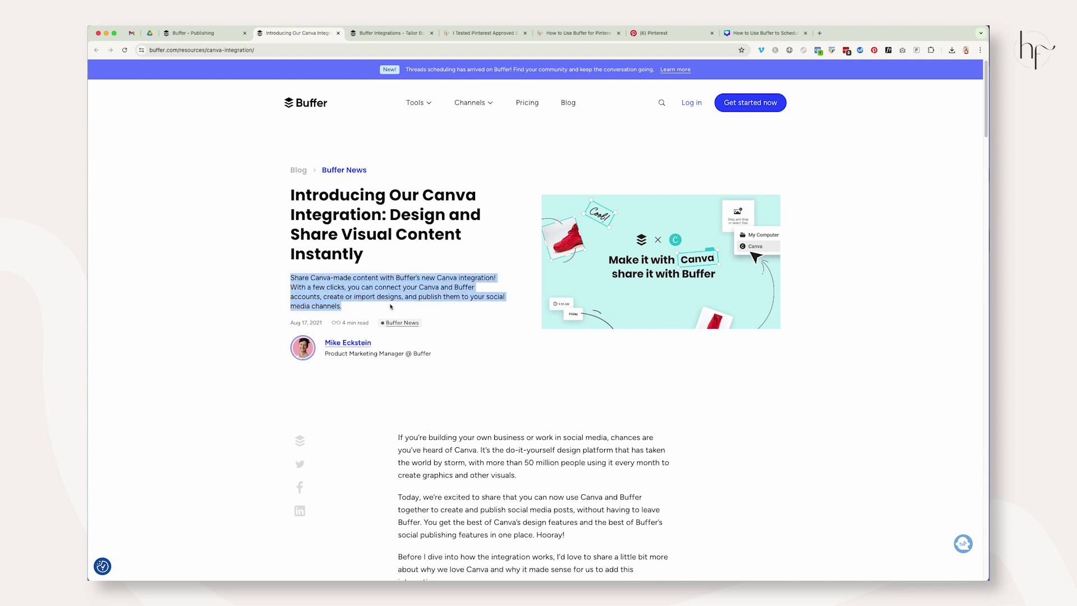
scroll(529, 358, "down", 6)
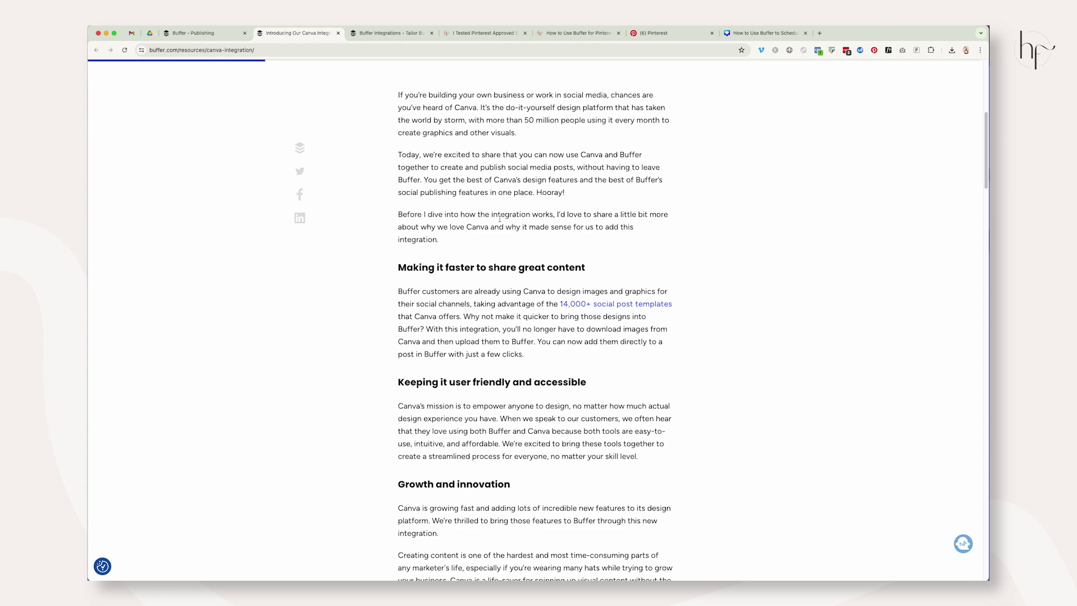
scroll(516, 268, "down", 8)
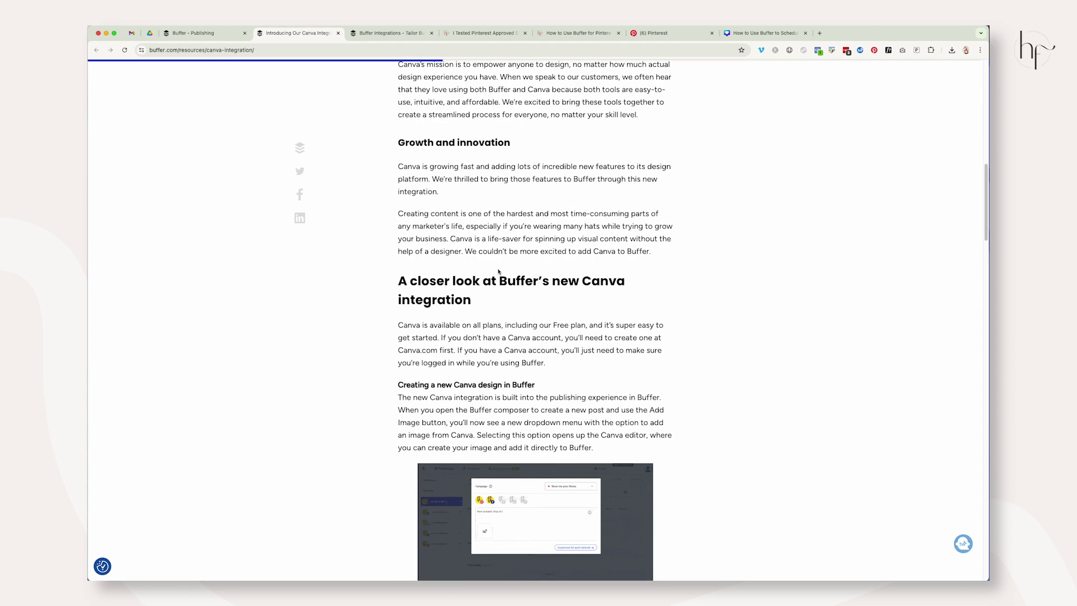
scroll(497, 270, "down", 2)
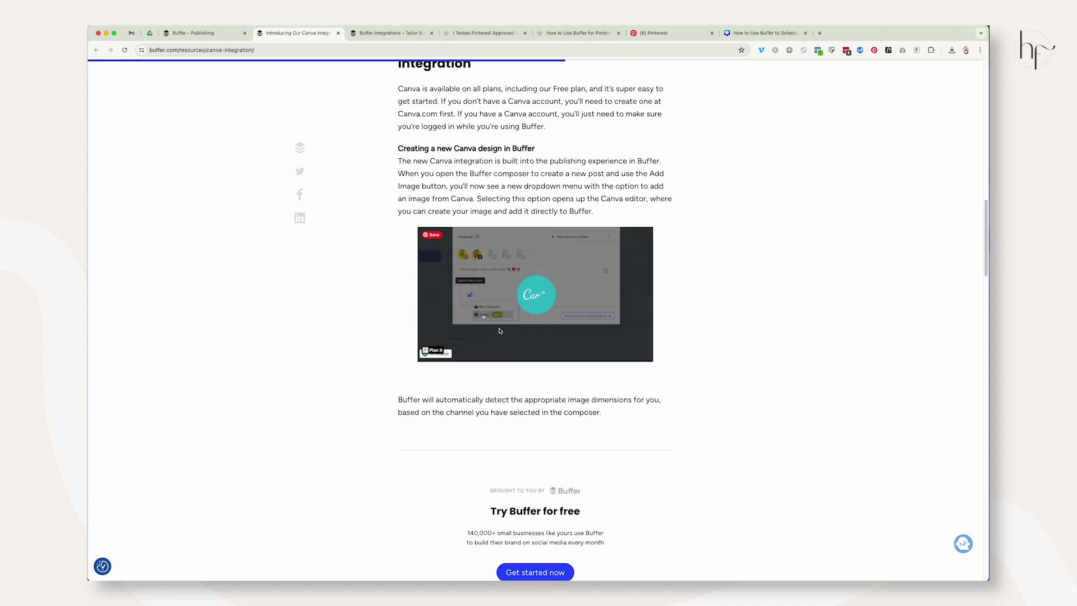
left_click(190, 33)
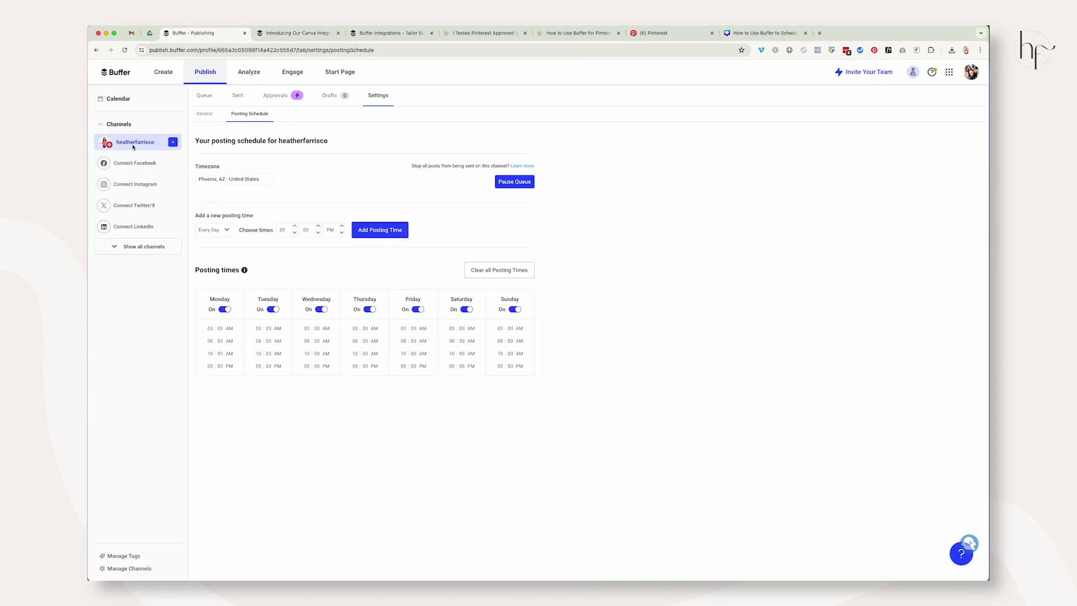
Open the Pinterest channel's Queue and schedule a new post under Today
left_click(180, 140)
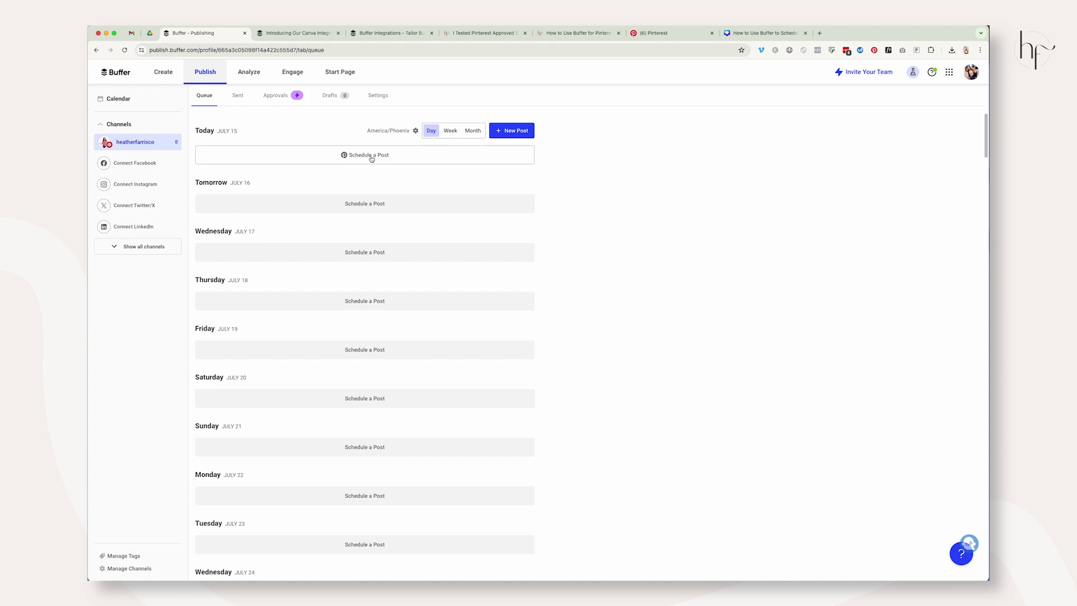
left_click(371, 159)
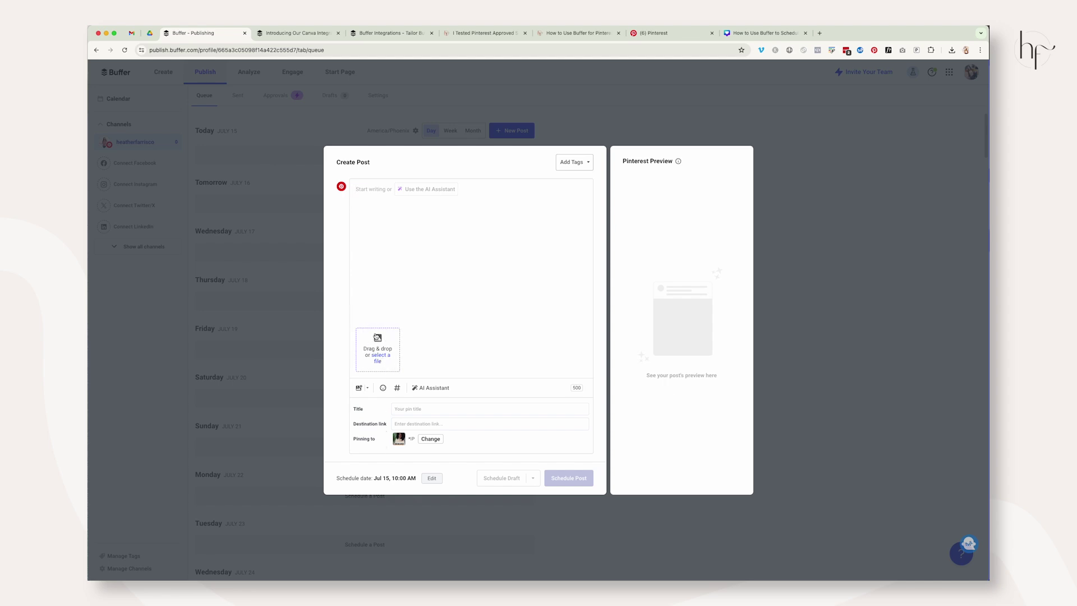
Cancel the file upload and choose Canva from the media dropdown instead
left_click(376, 337)
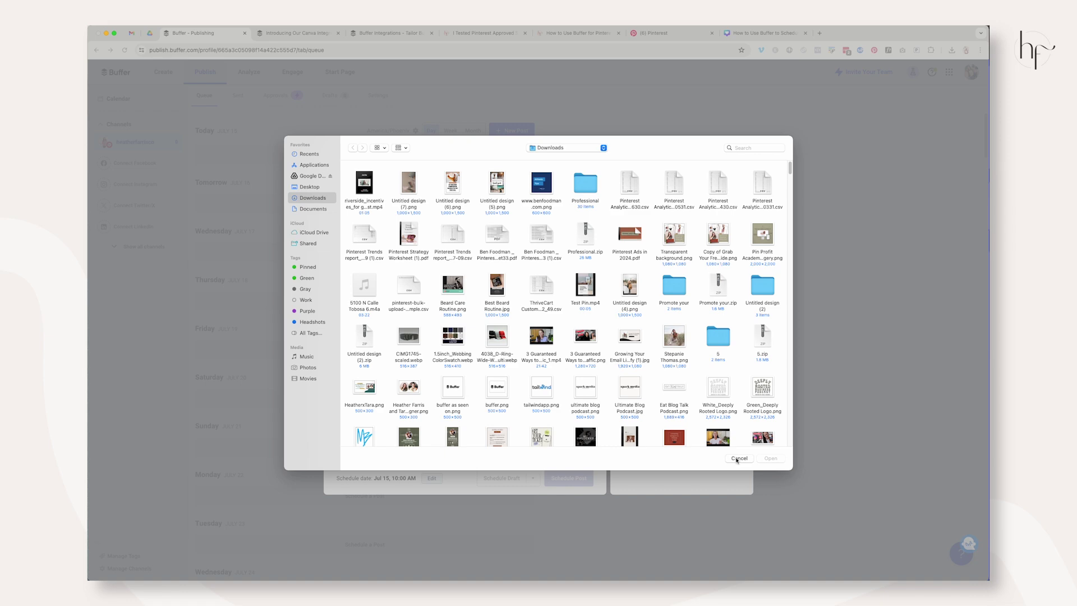
left_click(739, 459)
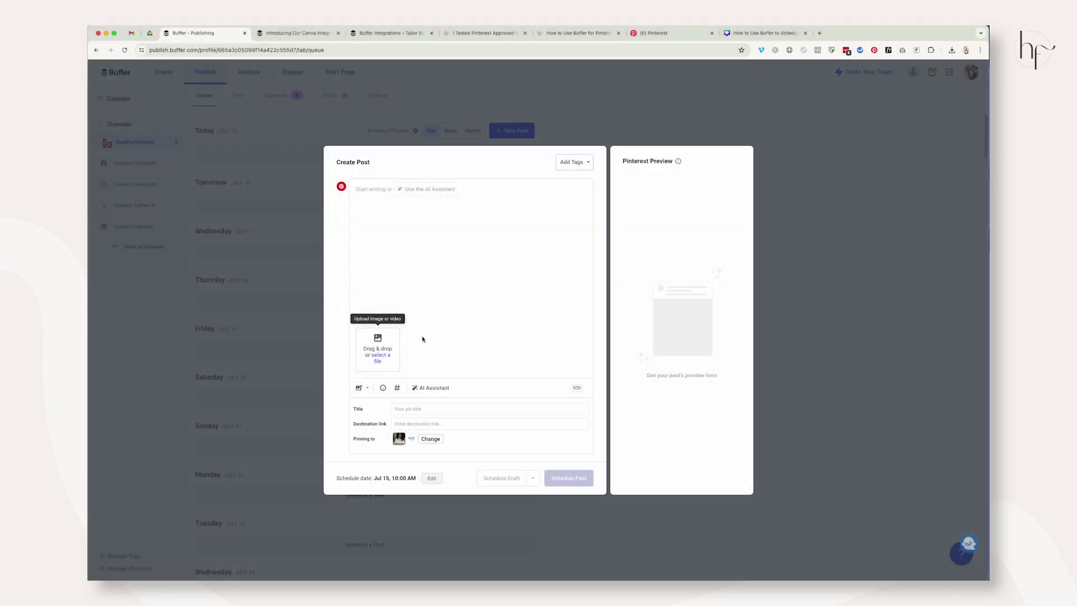
left_click(369, 388)
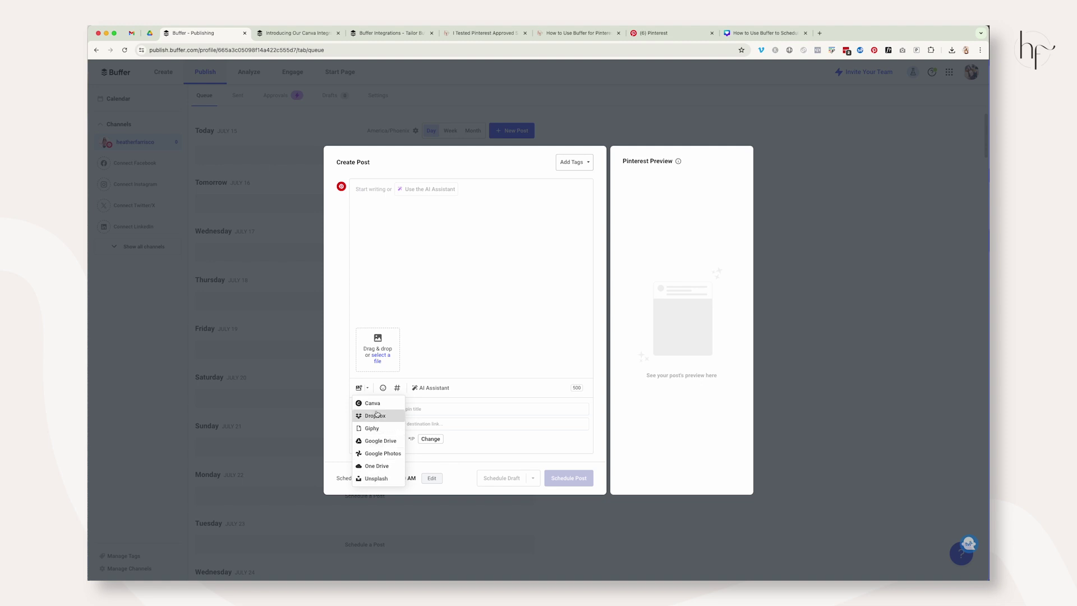
left_click(374, 403)
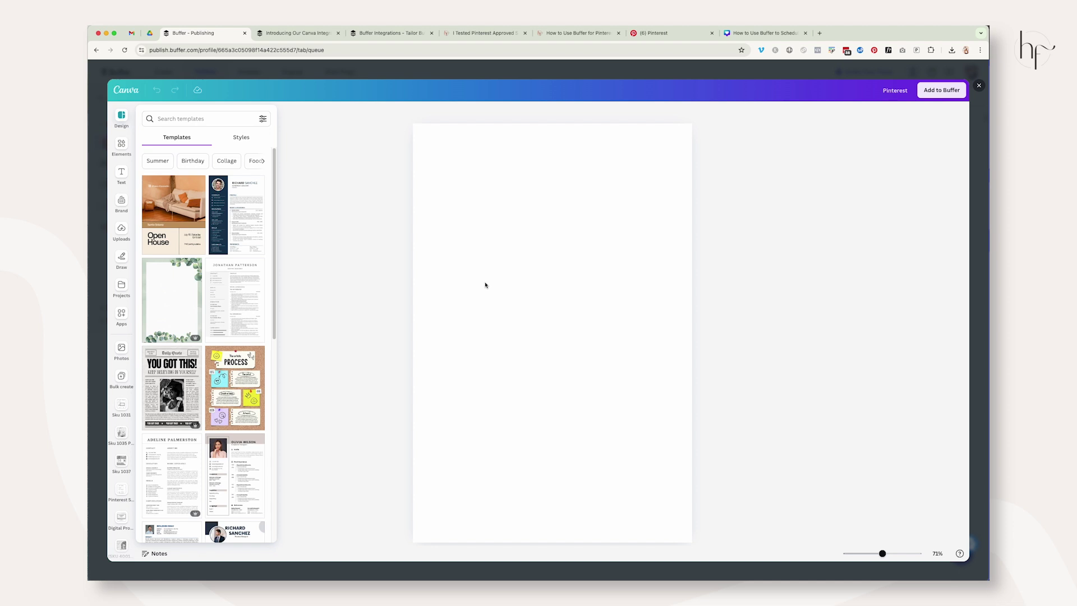
Open the How to Use Buffer project from Canva Projects and add its first page to Buffer
left_click(121, 289)
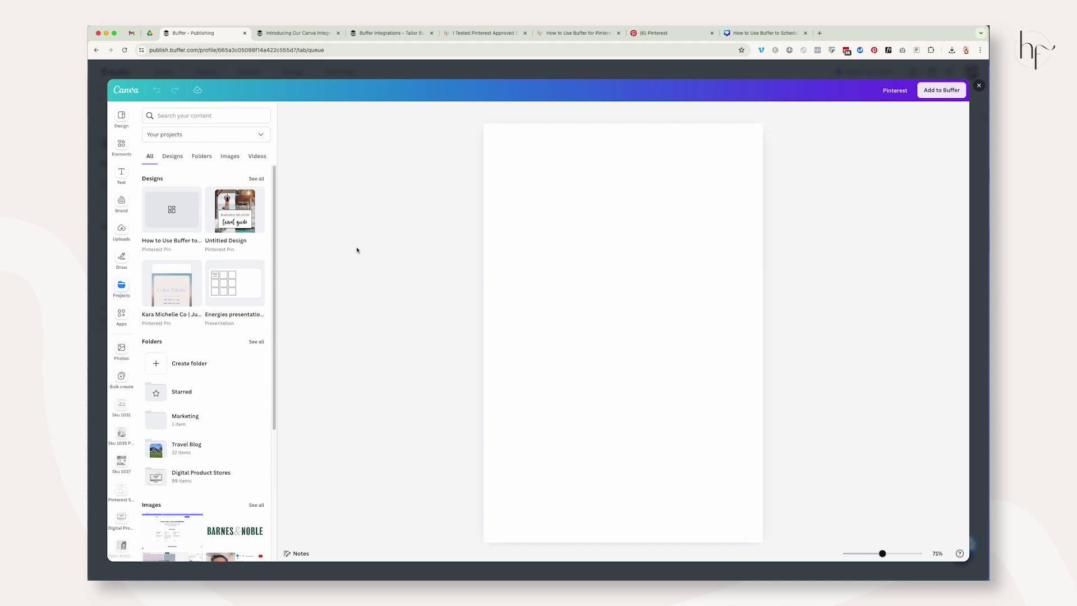
left_click(170, 212)
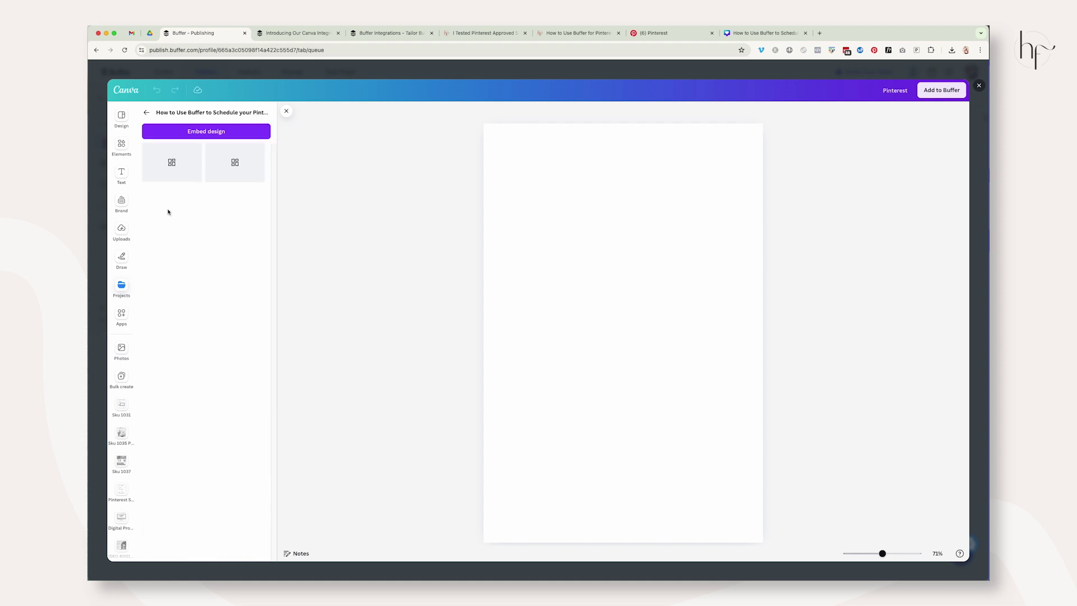
left_click(173, 162)
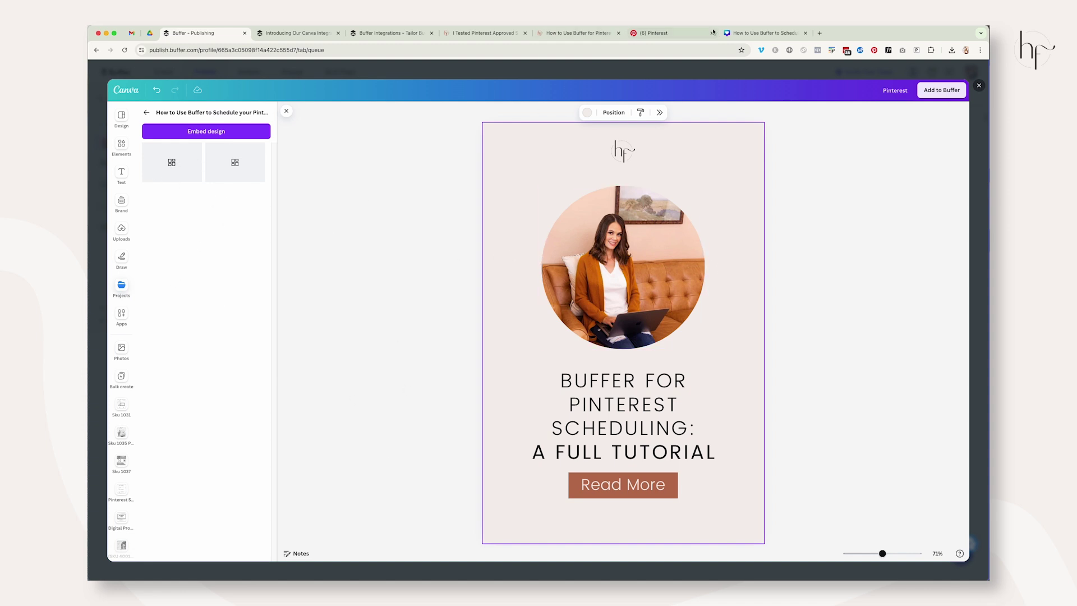
left_click(755, 32)
left_click(232, 34)
left_click(942, 90)
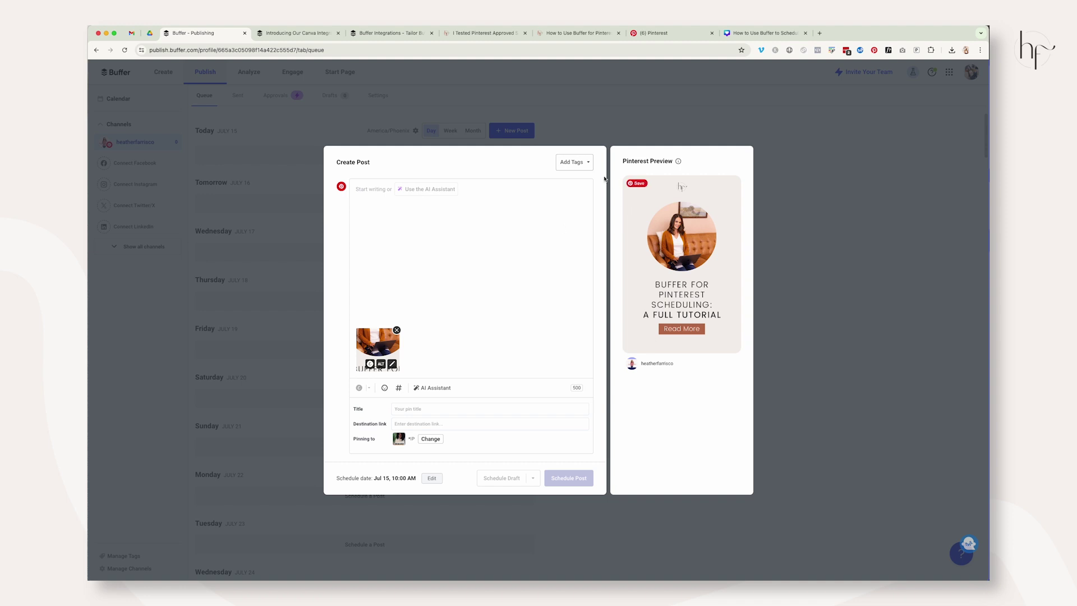
Paste the 'How to Use Buffer for Pinterest' blog post URL as the pin's destination link
left_click(364, 191)
left_click(418, 409)
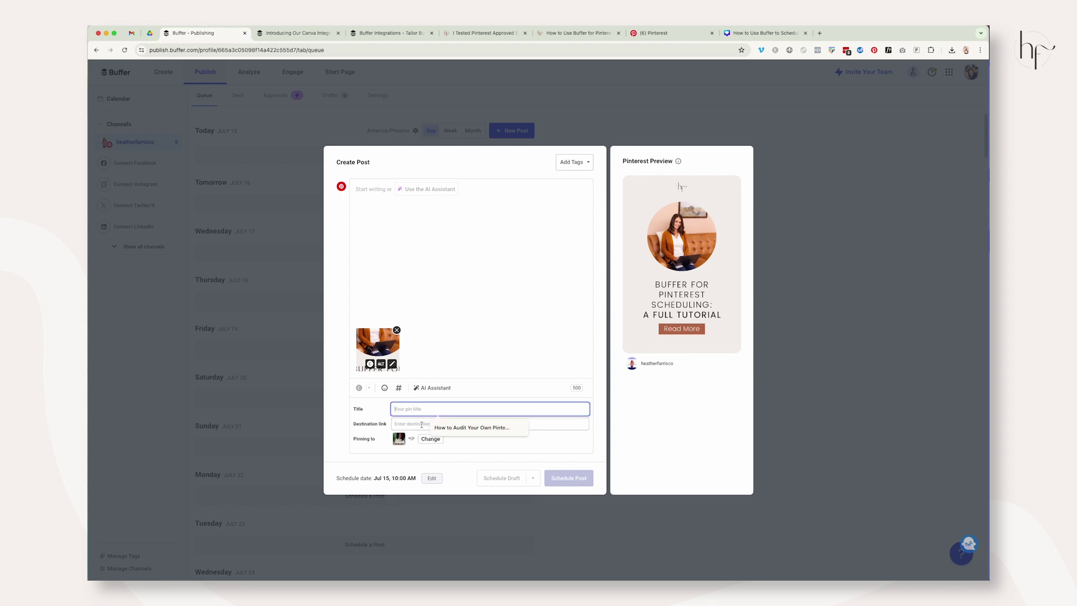
left_click(416, 425)
left_click(488, 32)
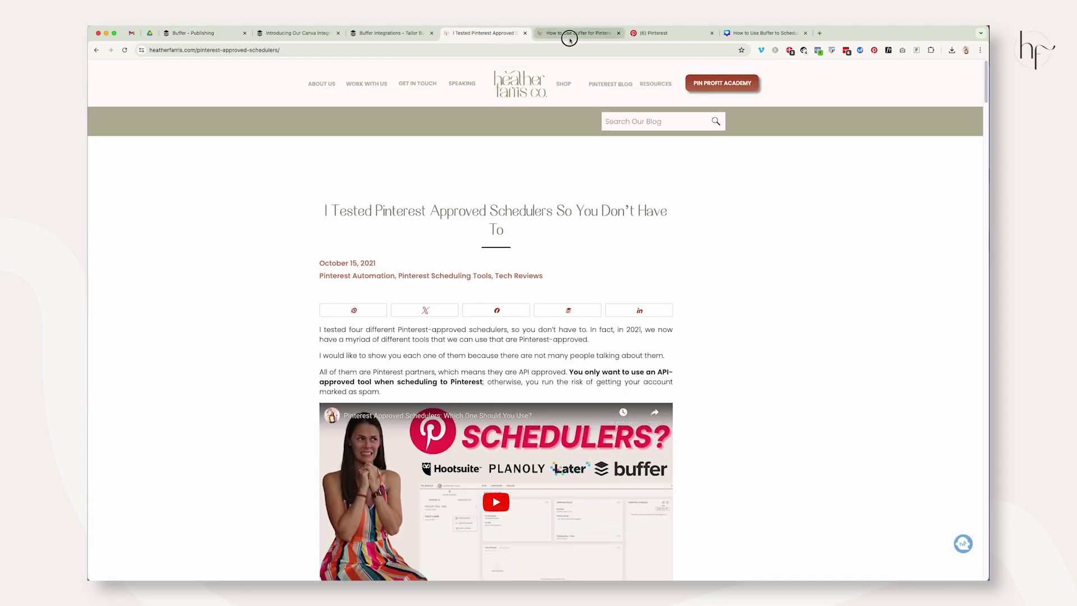
left_click(567, 33)
left_click(395, 50)
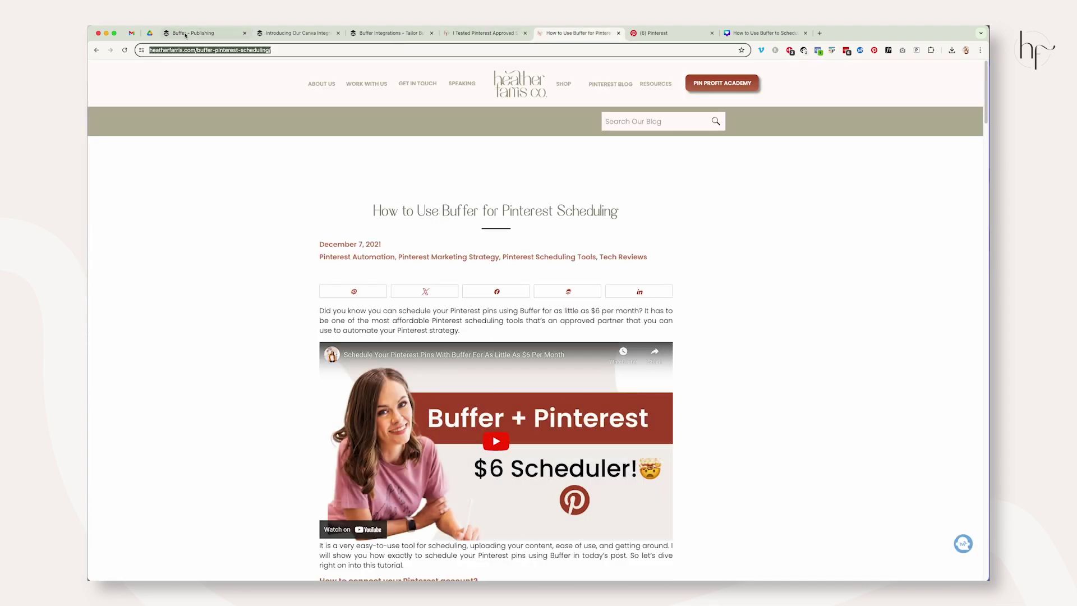
left_click(191, 33)
key("super+v")
Title the pin 'Buffer for Pinterest Scheduling: How to Schedule Your Pins Quickly'
left_click(460, 408)
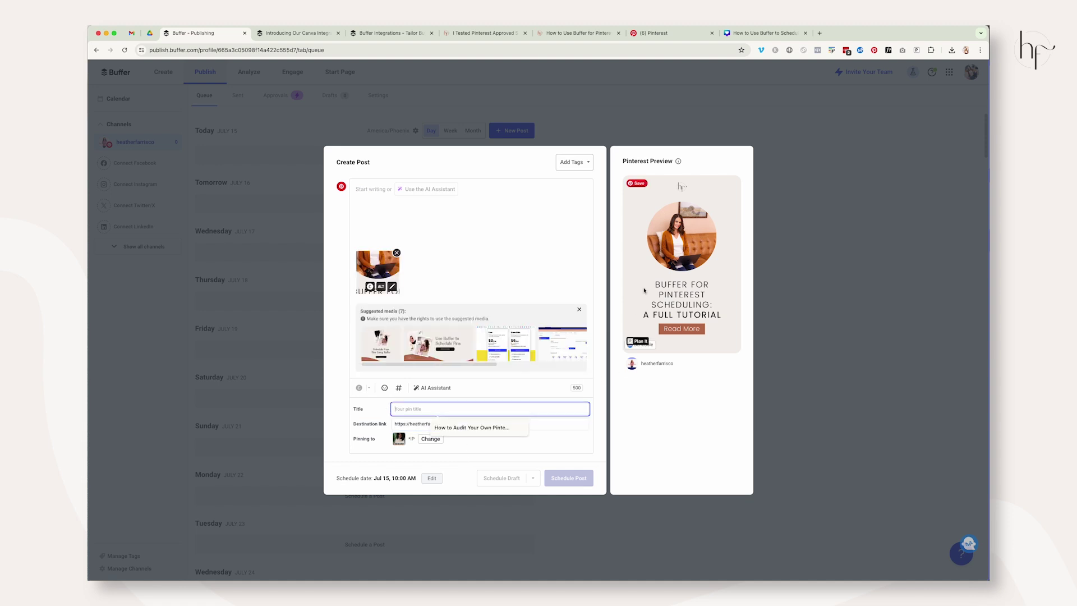
left_click(666, 295)
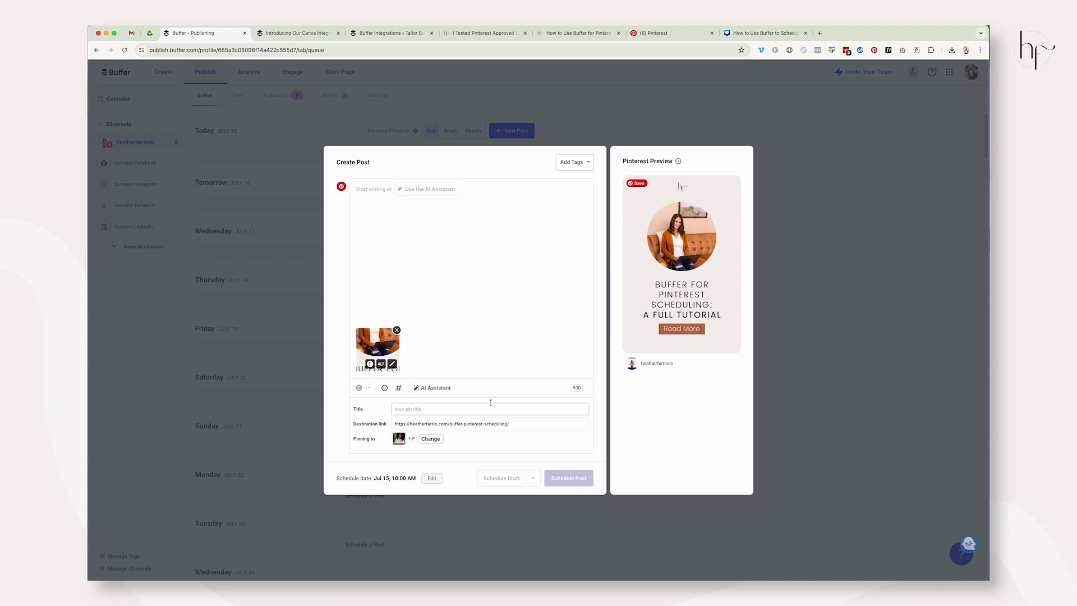
left_click(462, 408)
type("Buffer for Pinterest Scheduling: How to Schedule Your Pins Quickly")
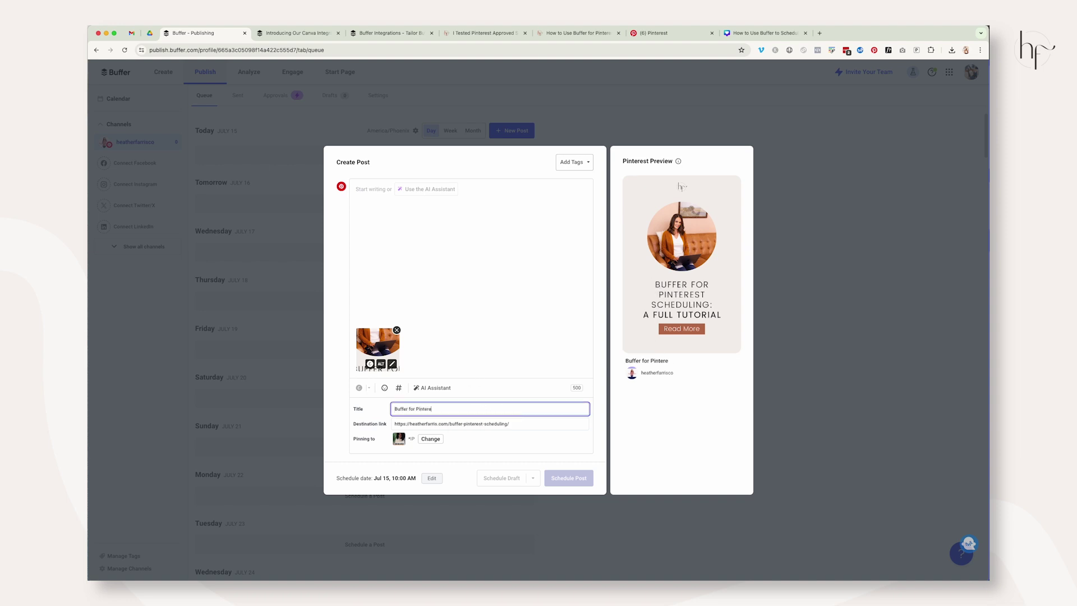
left_click(472, 270)
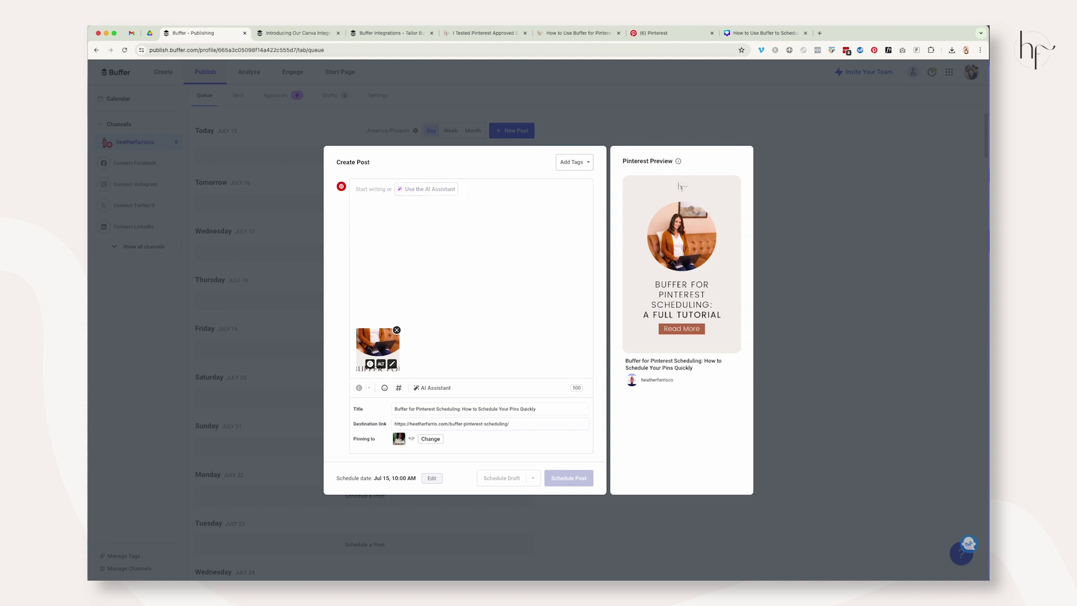
Return to the draft's empty description and bring up the AI writing assistant
left_click(372, 33)
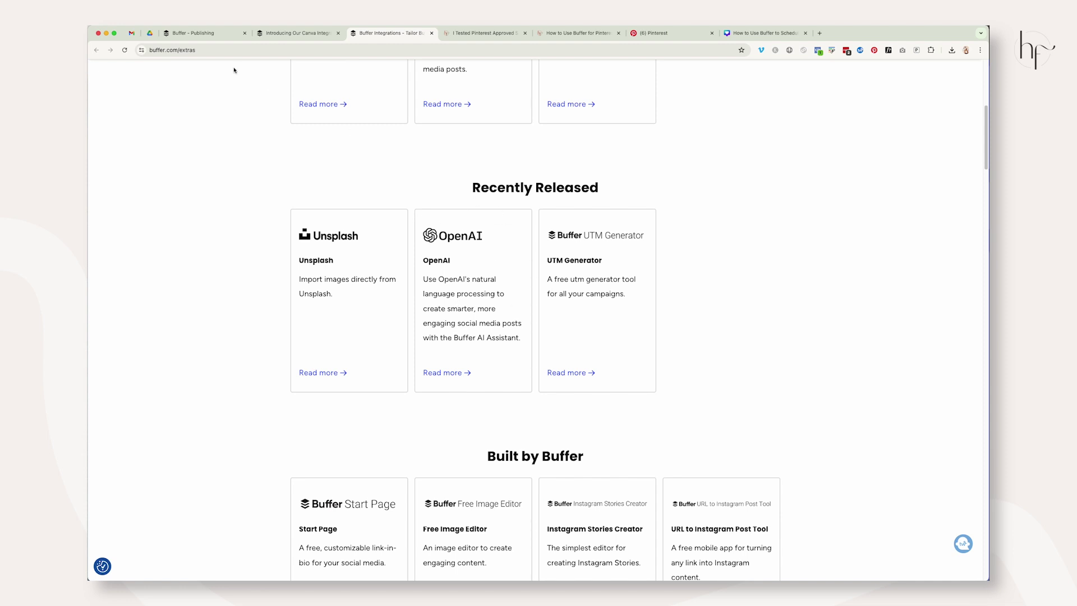
left_click(194, 33)
left_click(410, 199)
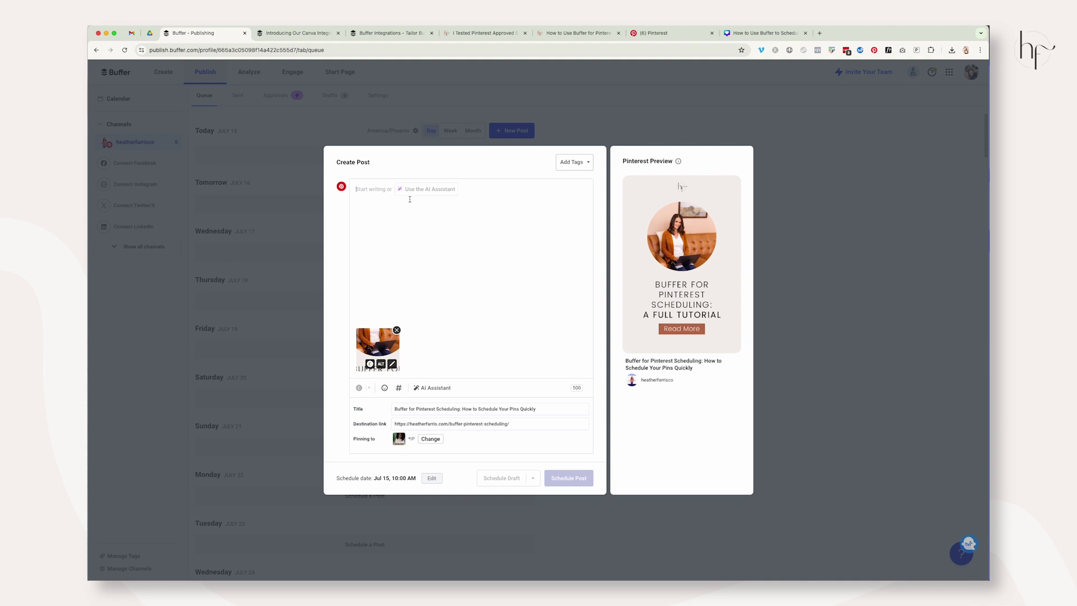
left_click(418, 189)
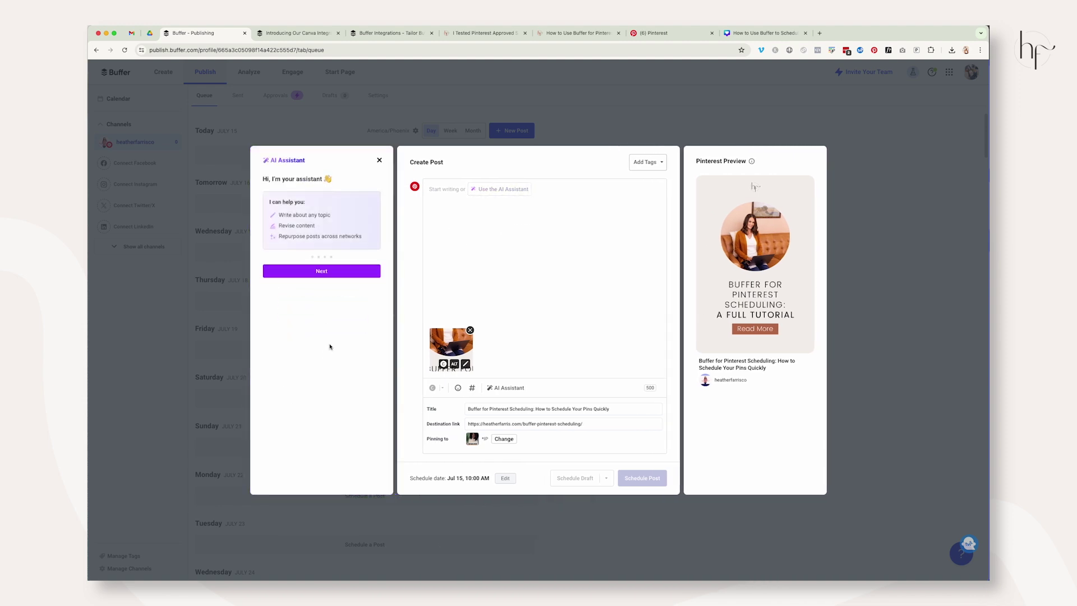
Get past the AI Assistant intro and generate a 500-character Pinterest description from a topic-and-keywords prompt
left_click(324, 271)
left_click(324, 270)
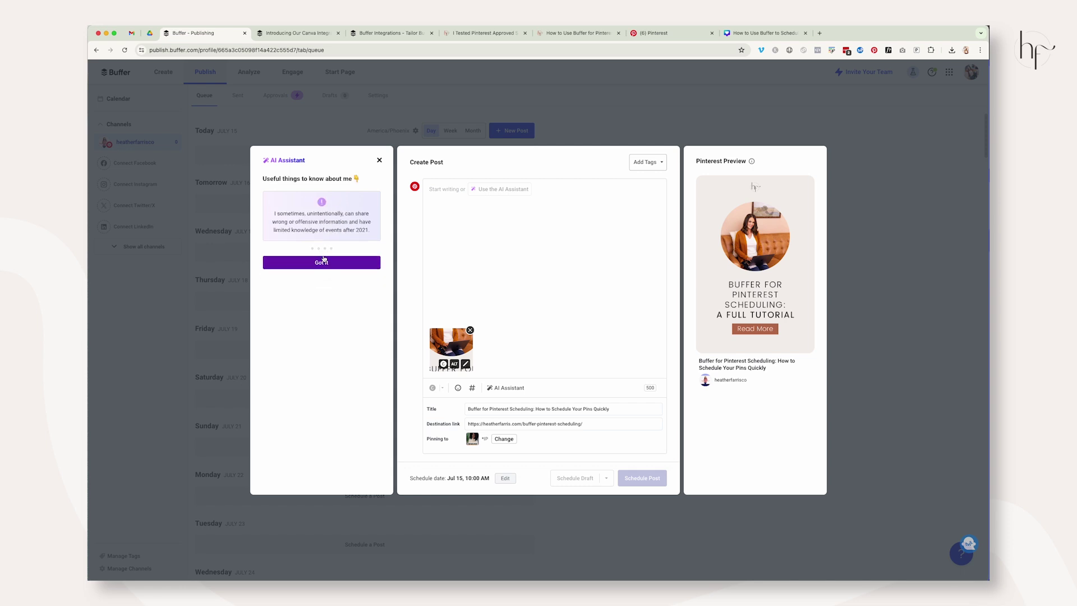
left_click(325, 270)
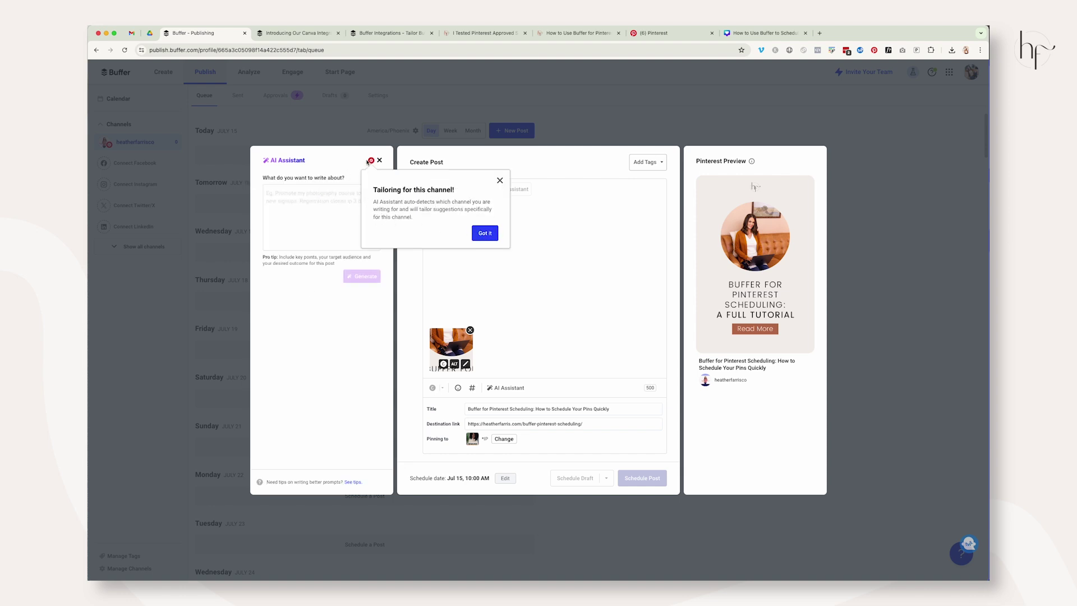
left_click(474, 231)
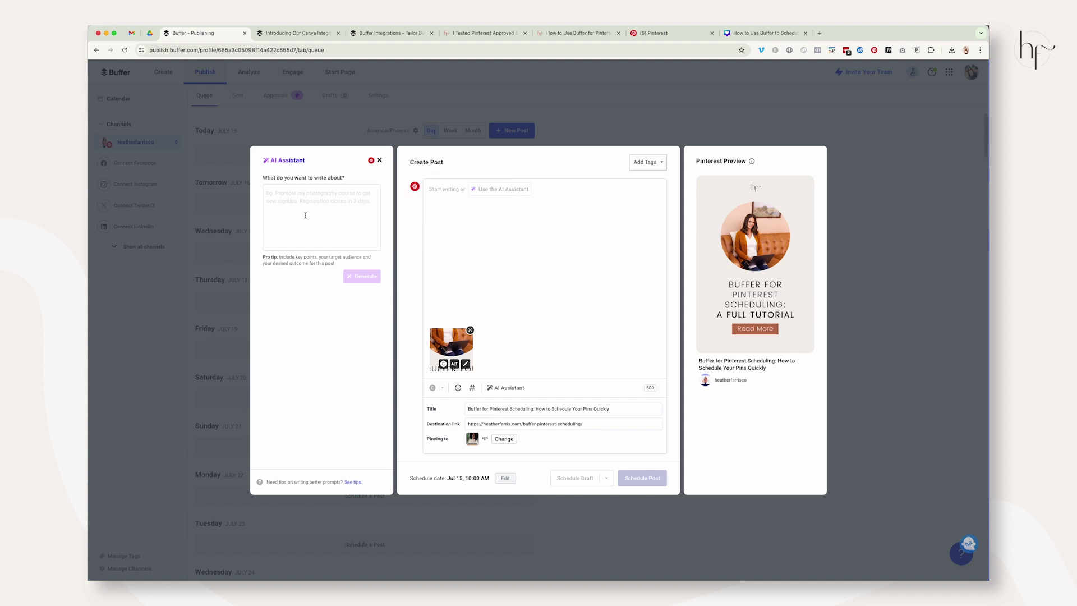
triple_click(540, 408)
left_click(308, 221)
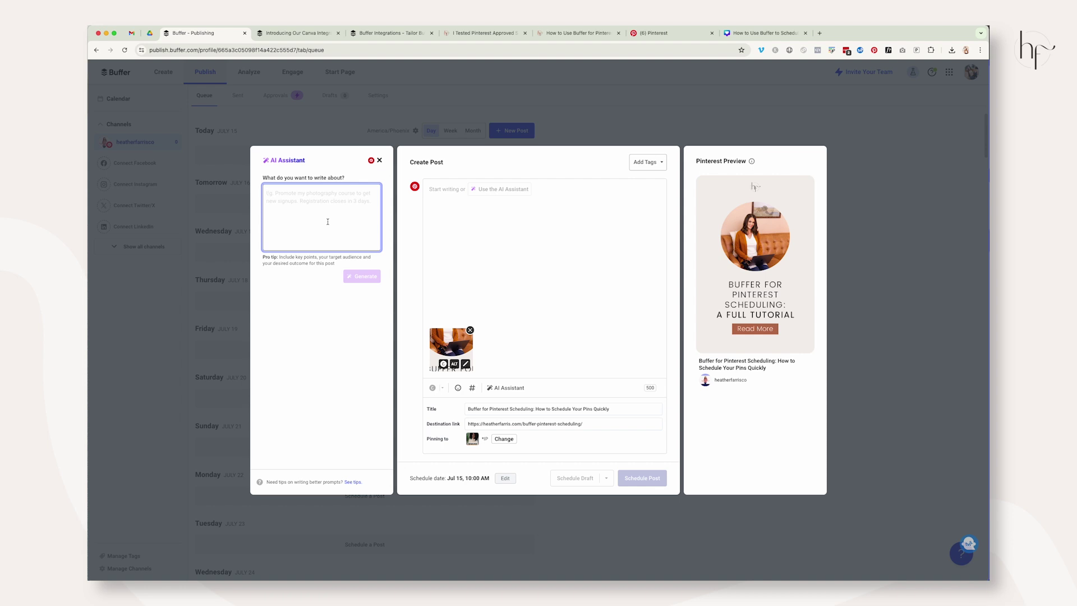
type("I want you to write a 500 character Pinterest description for this topic, \"Buffer for Pinterest Scheduling: How to Schedule Your Pins Quickly\" and I want you to use the keywords \"buffer for Pinterest\", \"Pinterest approved scheduling tools\" and \"how to automate your Pinterest Pins")
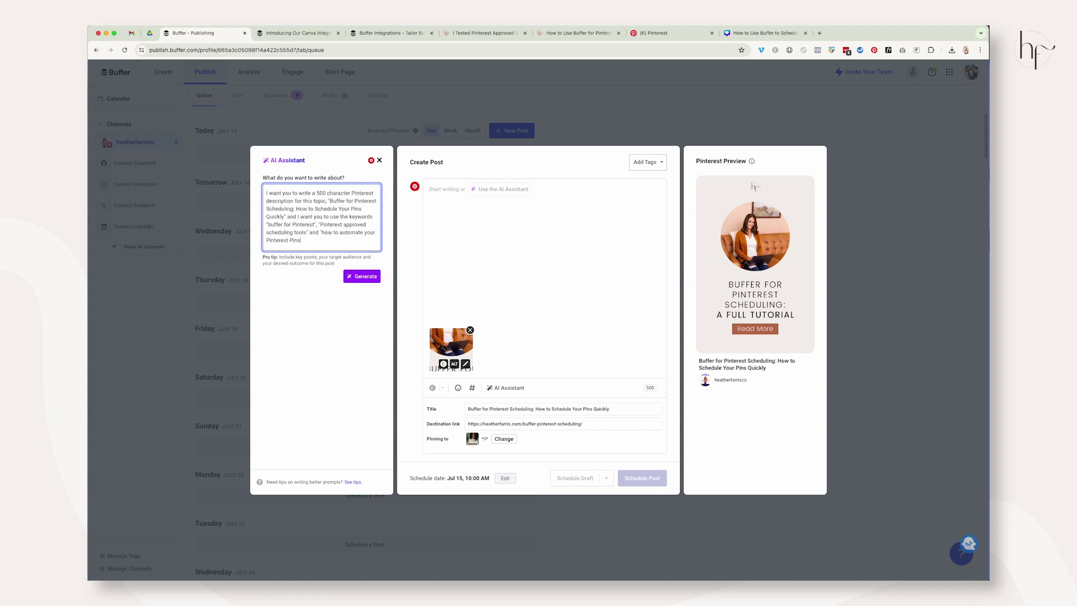
type("\". Don't use emojis or hashtags.")
left_click(362, 276)
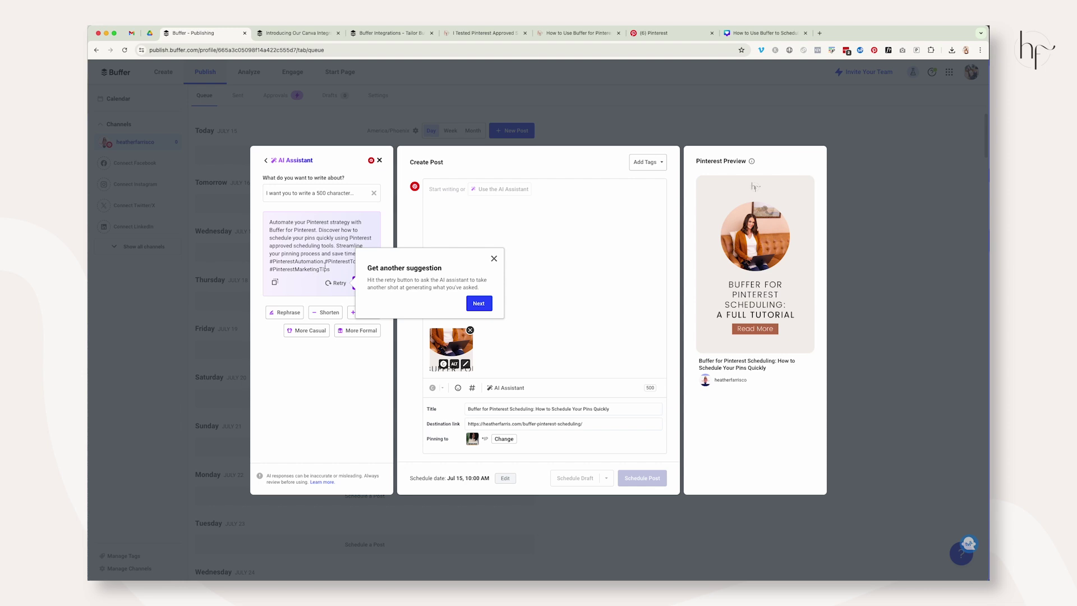
Expand the AI-generated description and insert it into the pin
left_click(494, 259)
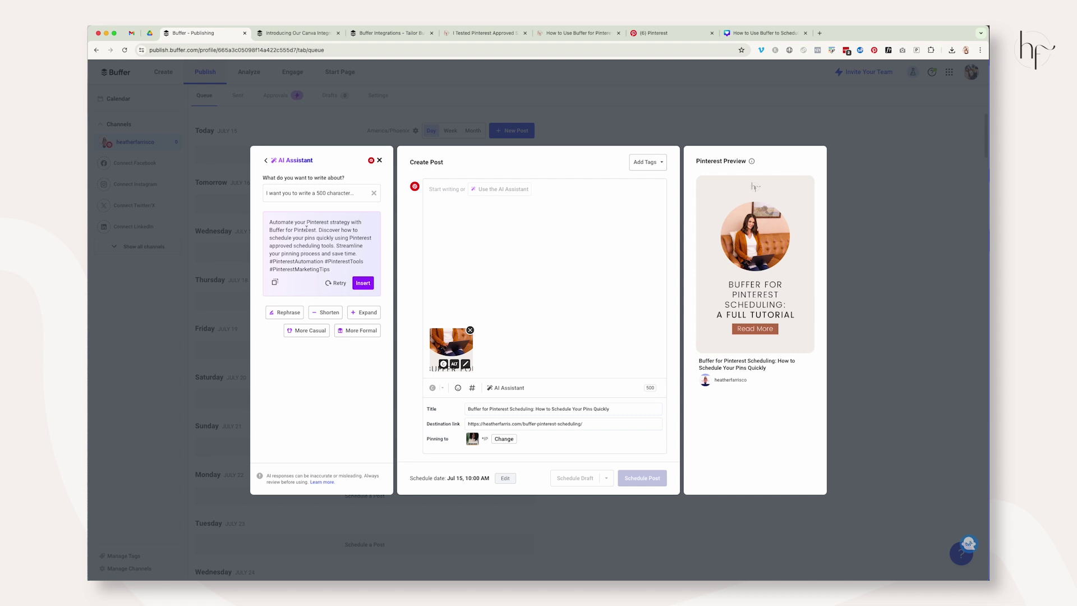
left_click_drag(270, 222, 361, 255)
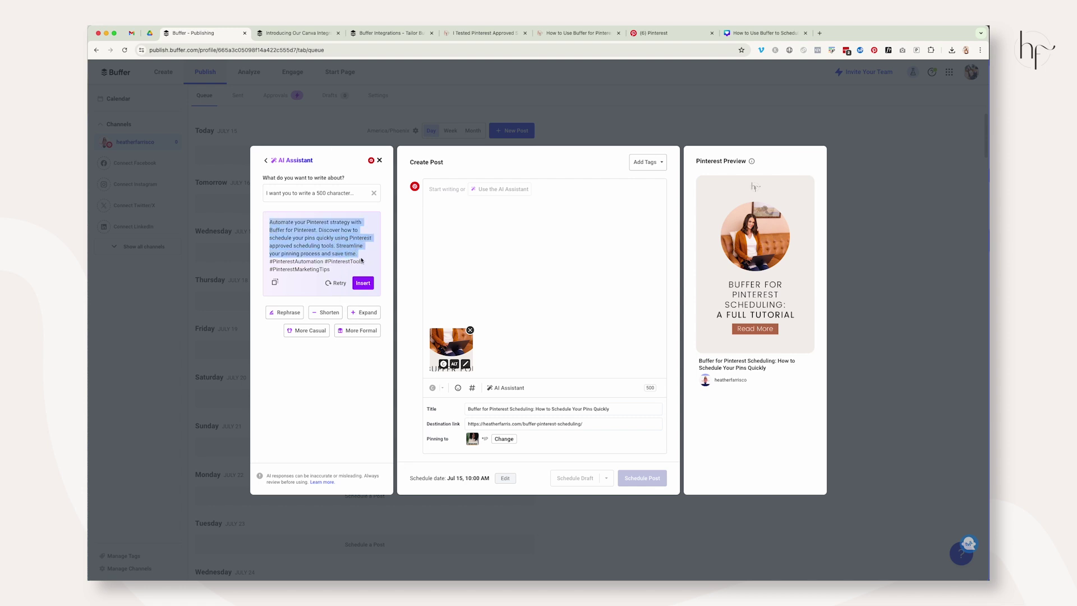
left_click(366, 318)
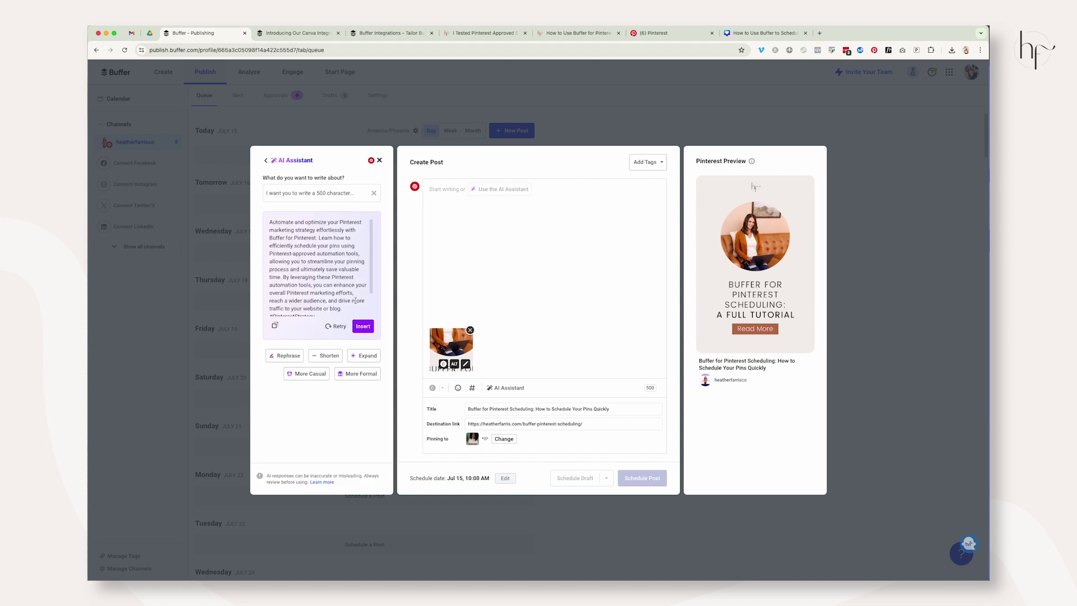
left_click(363, 326)
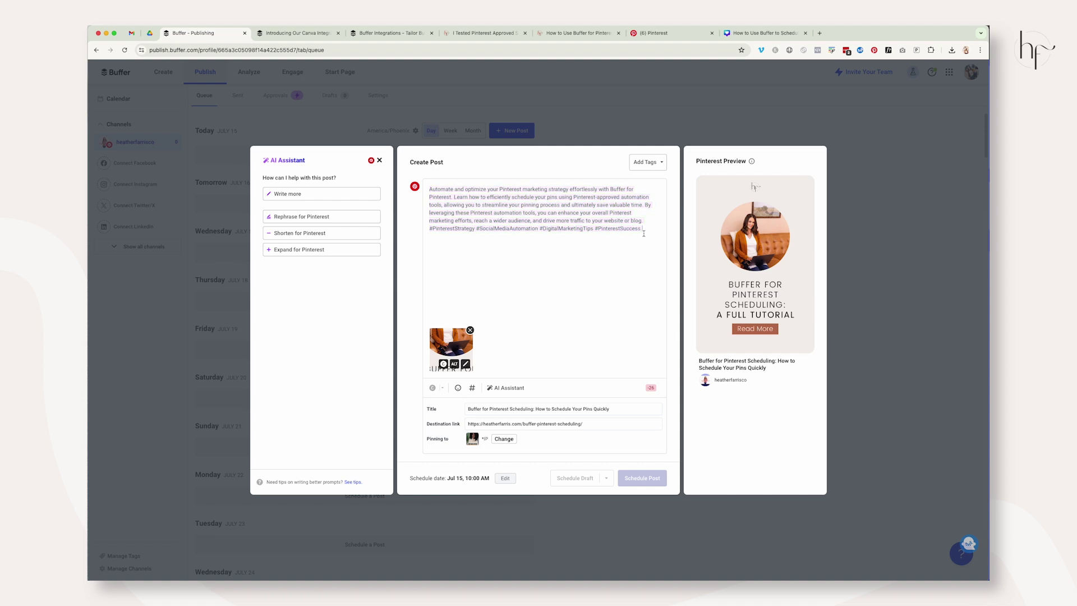
Delete the hashtag line and replace the description with a reworded, shorter version
left_click_drag(645, 233, 425, 232)
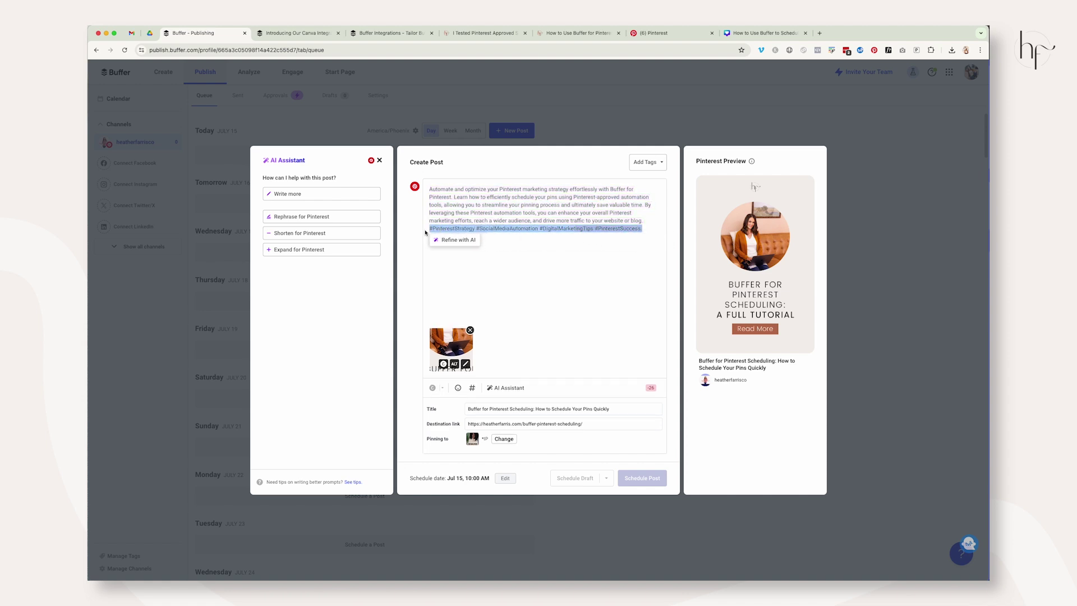
key("BackSpace")
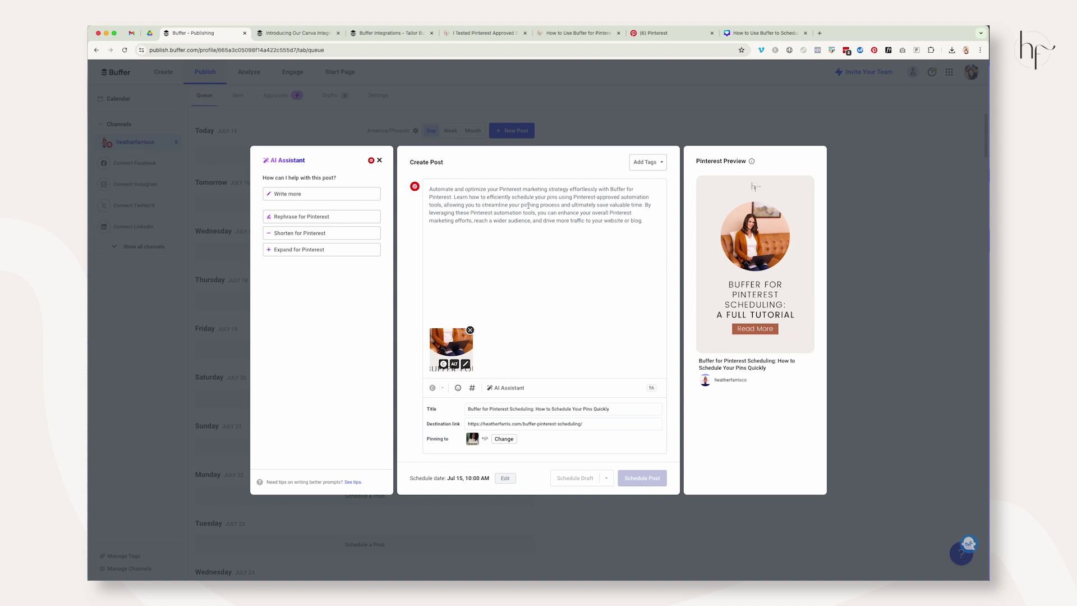
left_click_drag(428, 190, 649, 219)
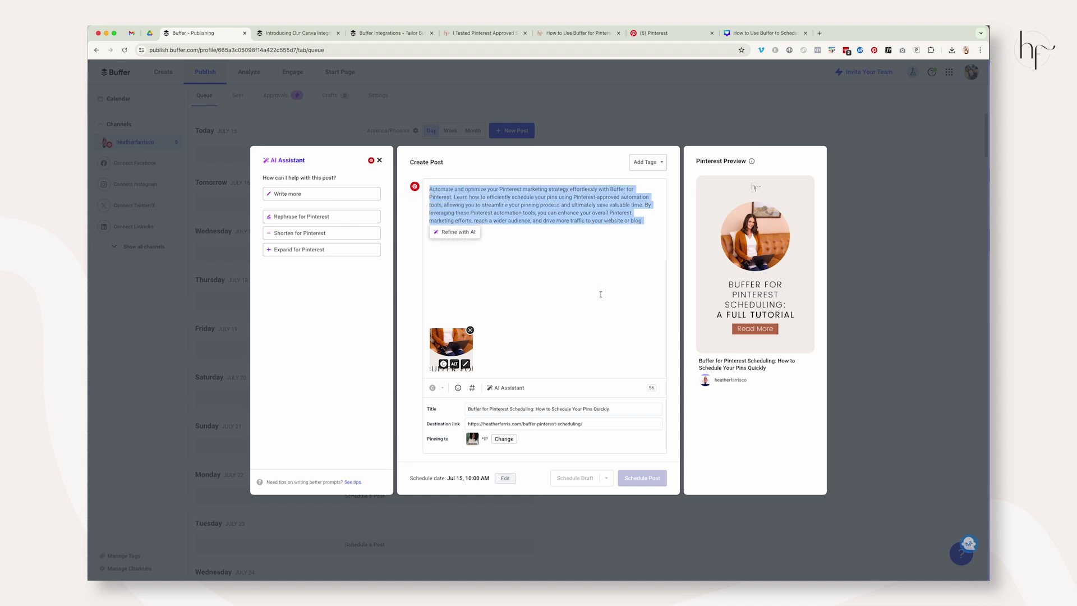
type("Automate and optimize your Pinterest marketing strategy effortlessly with Buffer for Pinterest. Learn how to efficiently schedule your pins using Pinterest-approved automation tools, allowing you to streamline your pinning process and ultimately save yourself so much time. By using Pinterest automation tools, you can ensure your overall Pinterest marketing efforts will reach a wider audience, and drive more Pinterest traffic to your website or blog.")
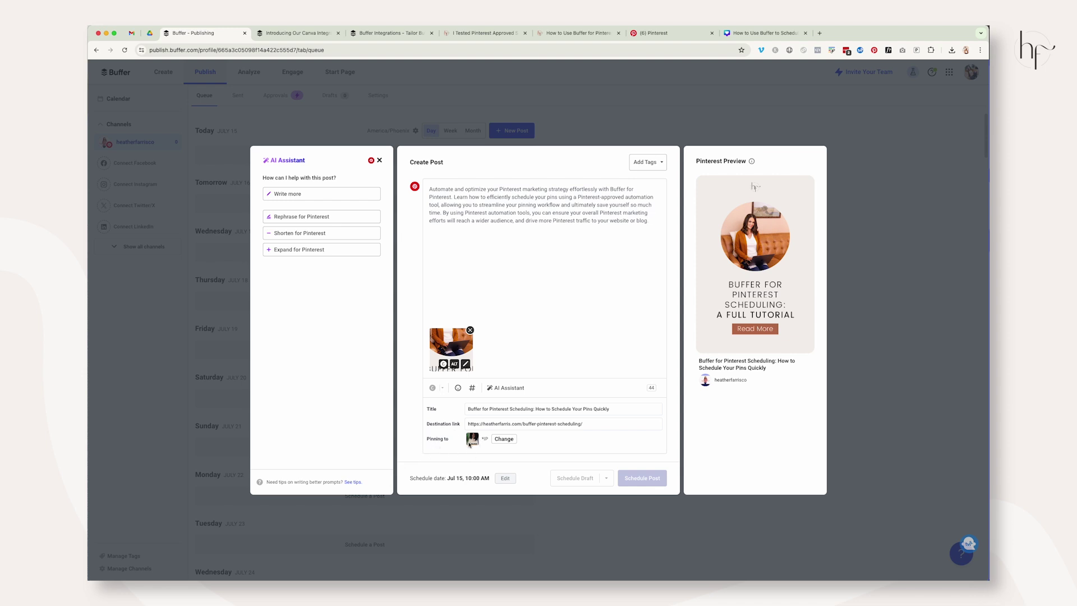
Pin the post to the Pinterest Schedulers board
left_click(502, 439)
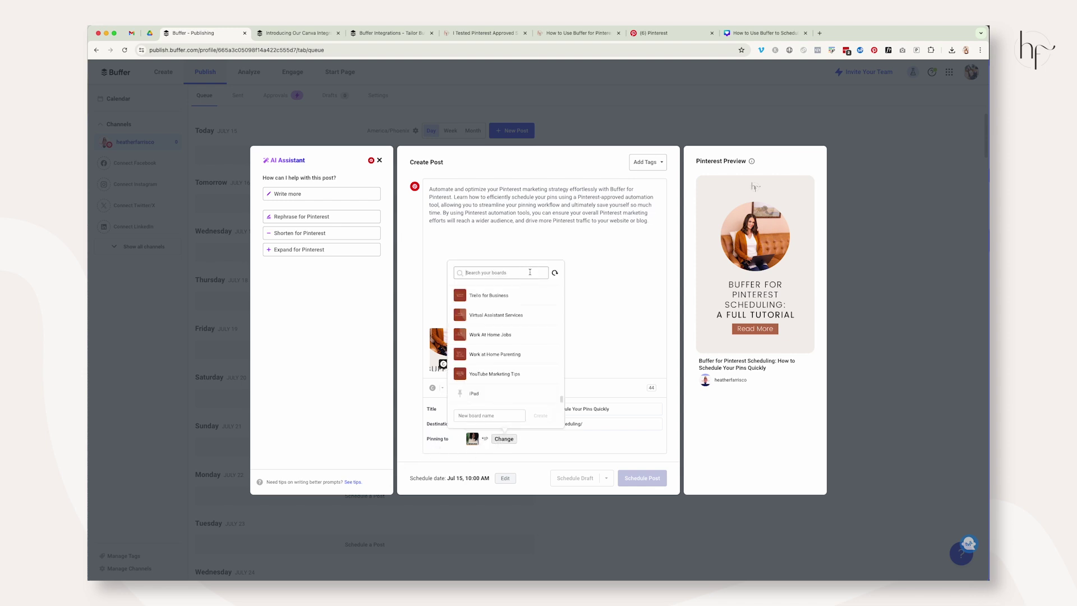
type("schedul")
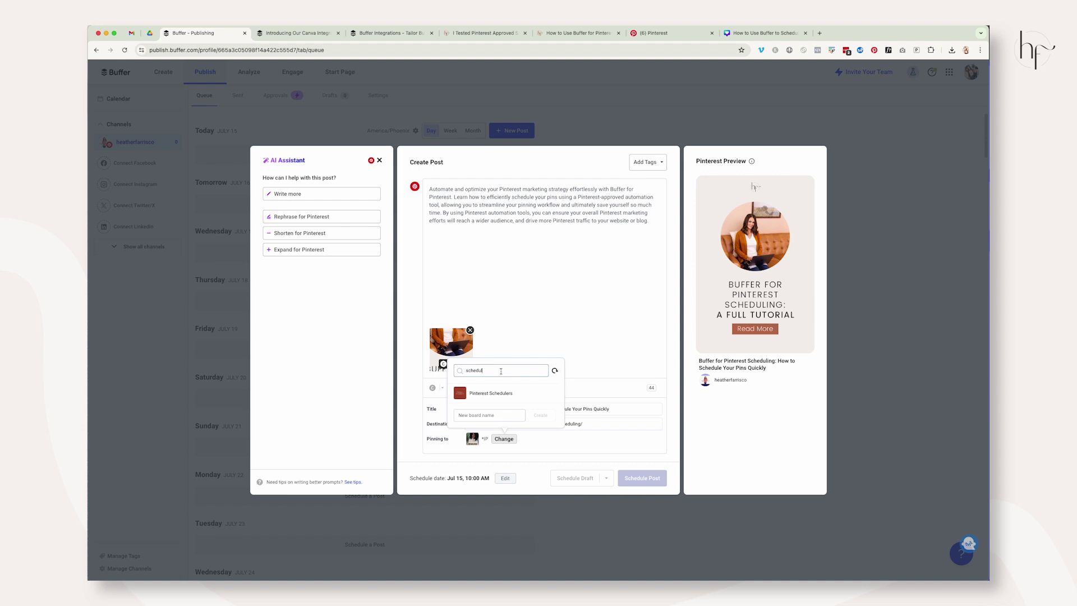
left_click(490, 392)
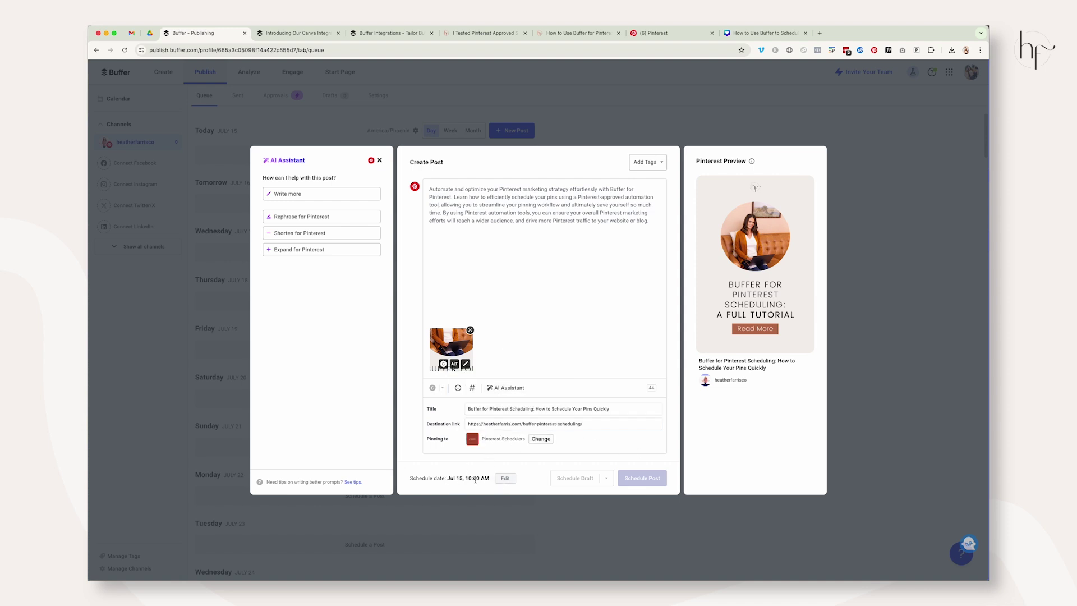
Switch the schedule to preset time slots and choose the 5:03 PM slot
left_click(505, 478)
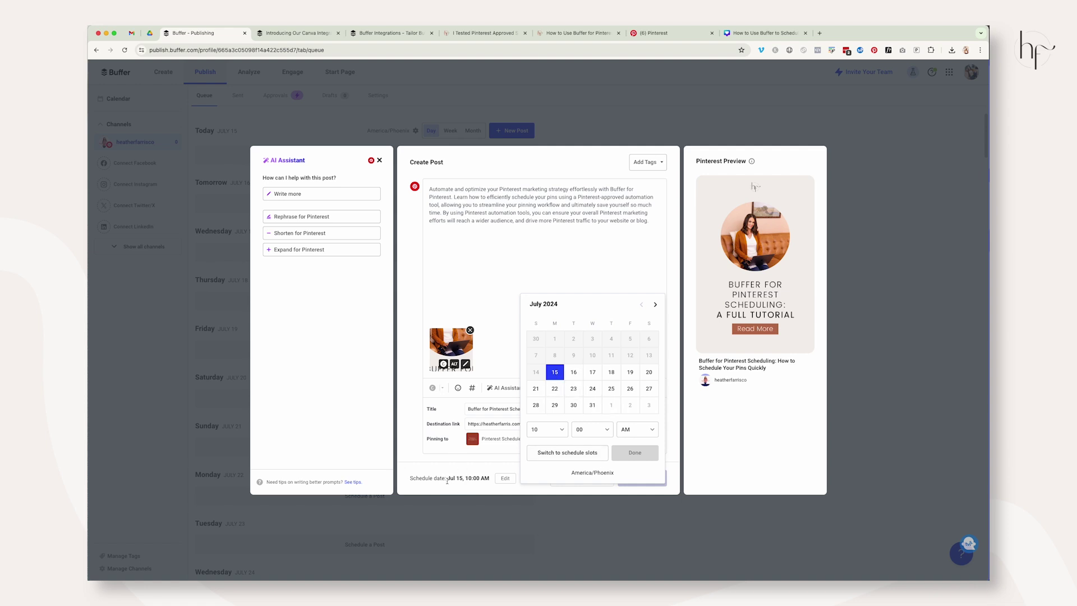
left_click_drag(447, 481, 488, 479)
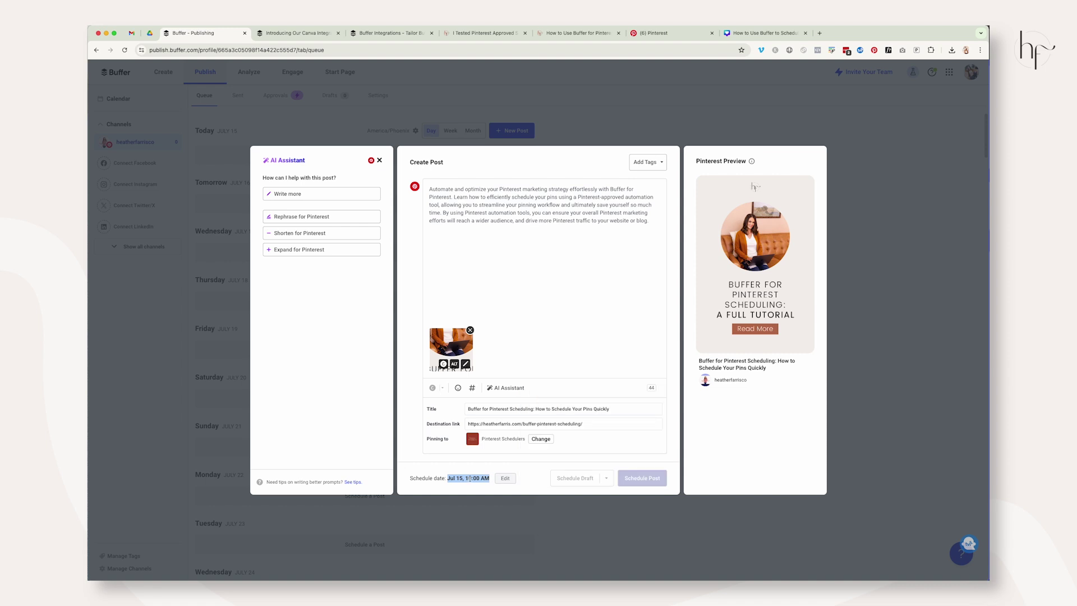
left_click(506, 479)
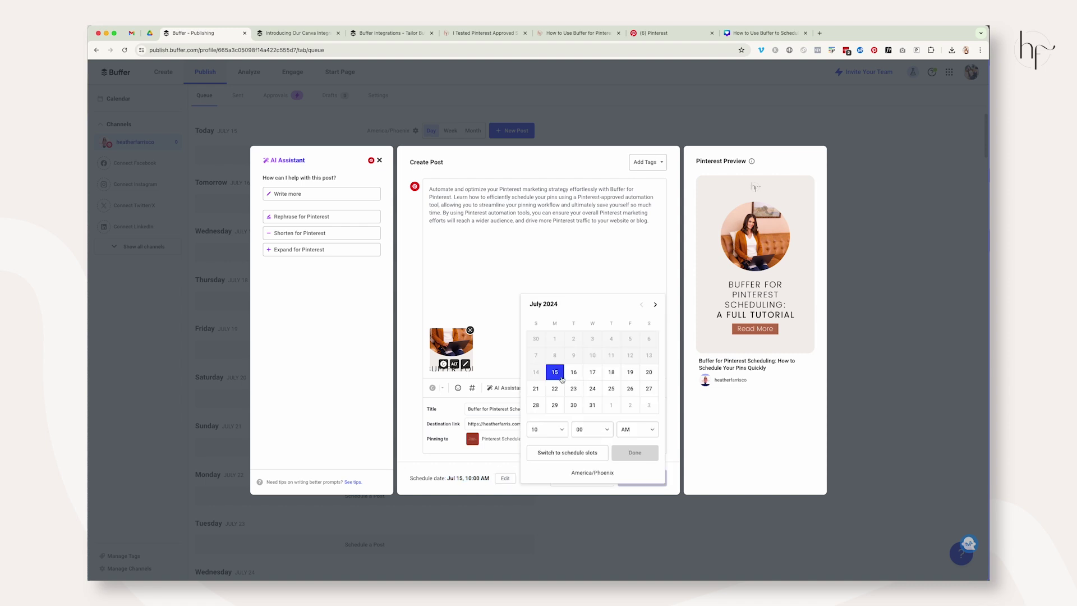
left_click(554, 434)
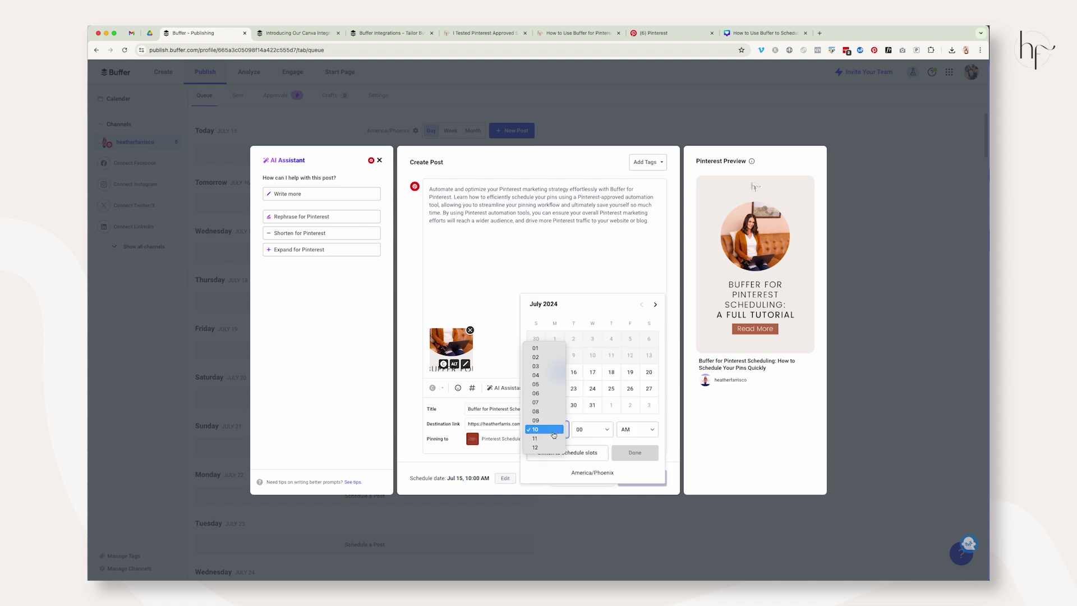
left_click(583, 452)
left_click(582, 457)
left_click(568, 433)
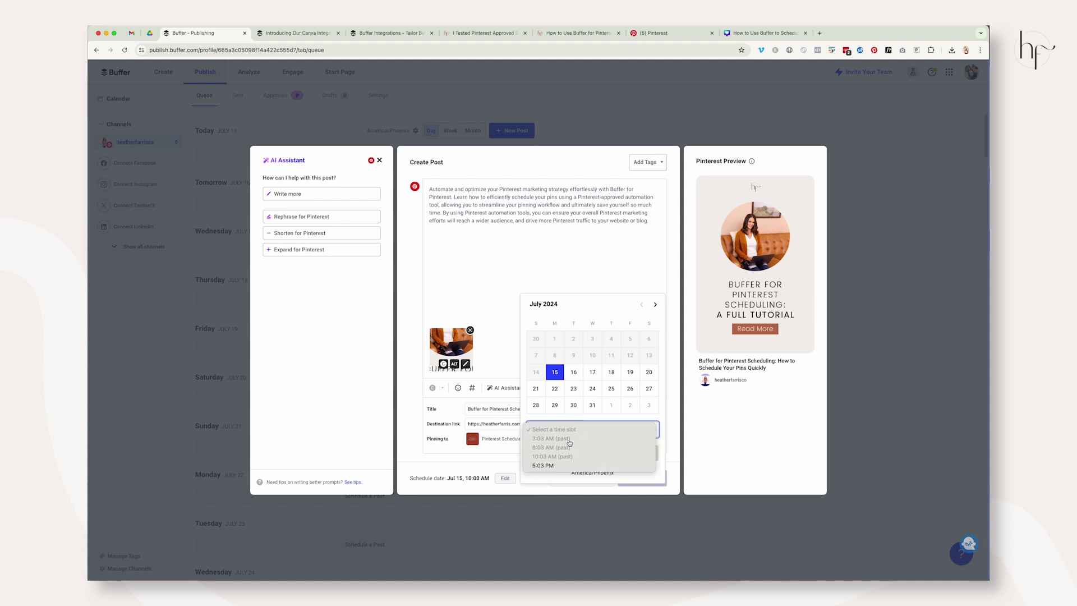
left_click(556, 441)
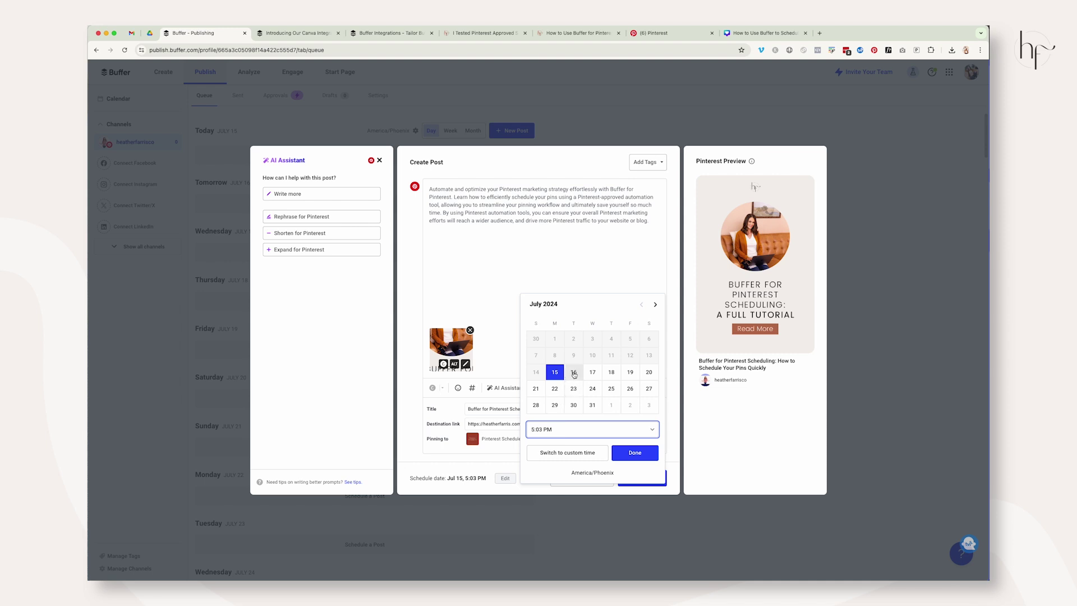
Recheck the time slot options, reselect 5:03 PM for Jul 15 and confirm
left_click(561, 433)
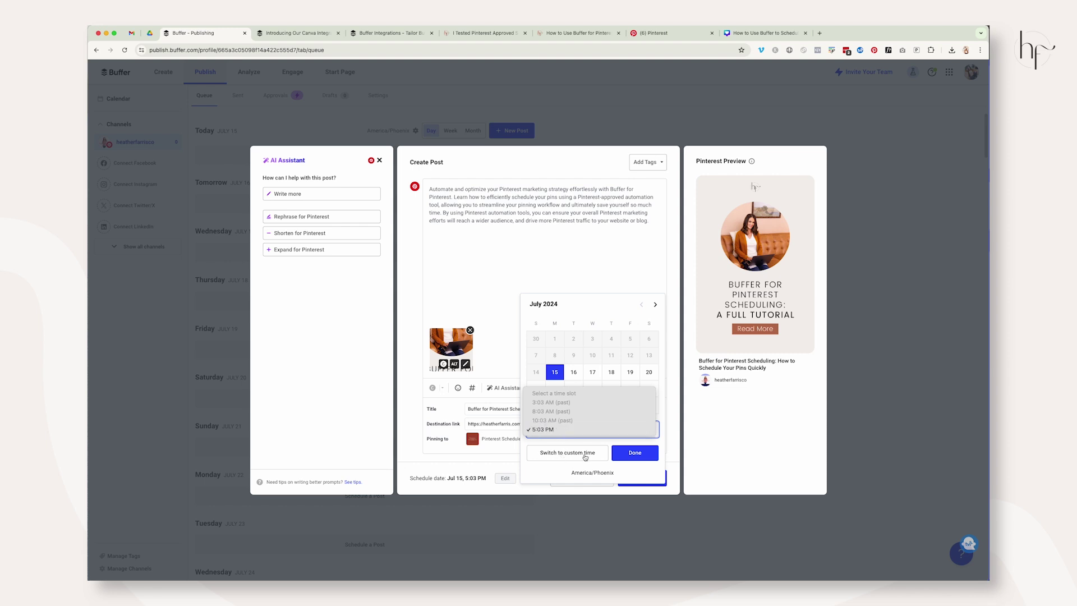
left_click(605, 458)
left_click(584, 453)
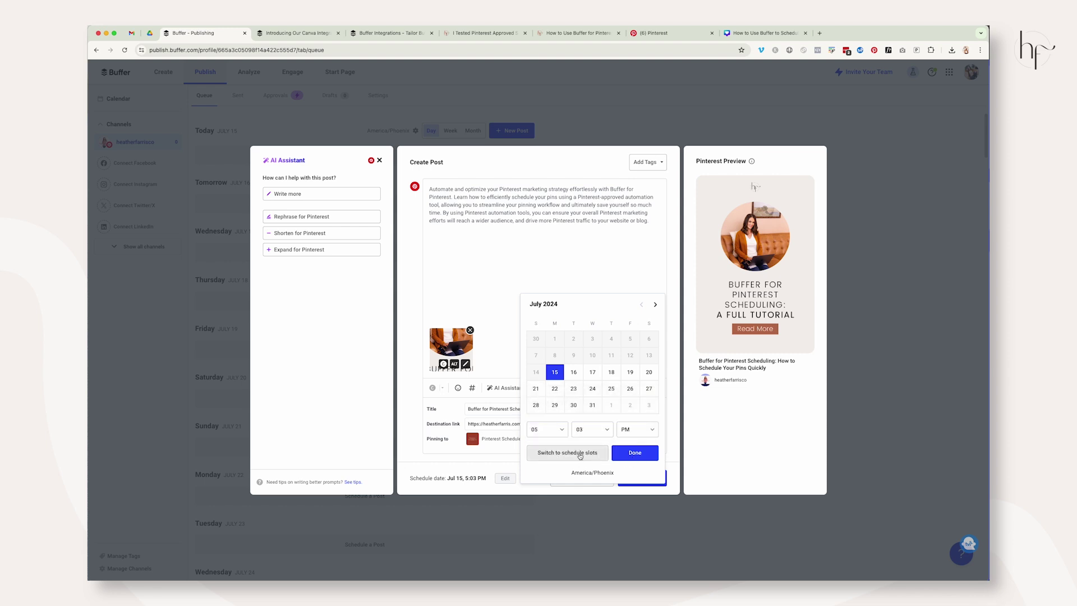
left_click(555, 436)
left_click(609, 443)
left_click(579, 455)
left_click(569, 431)
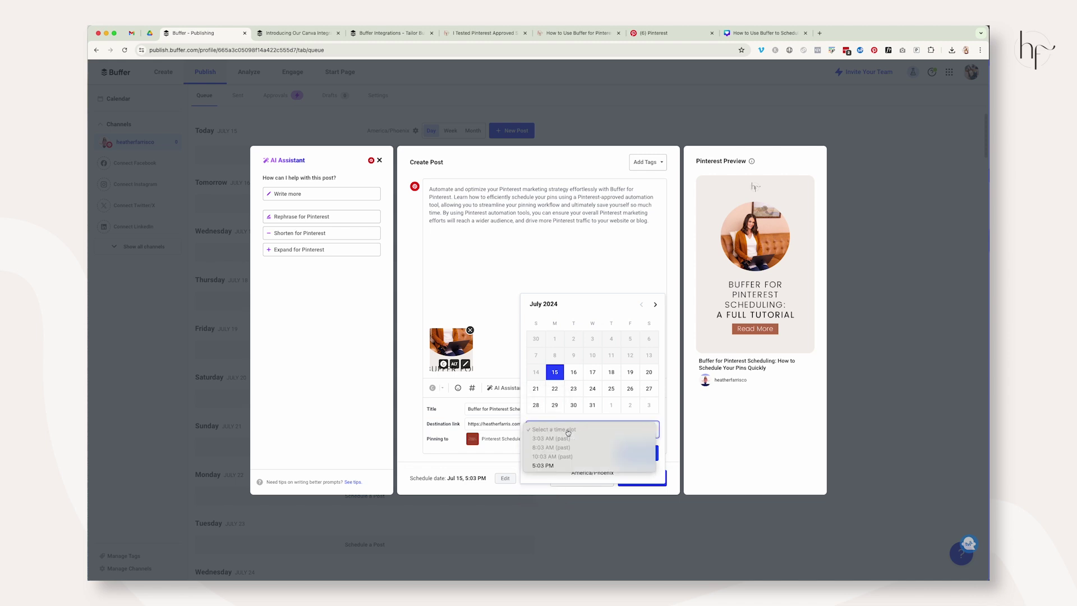
left_click(555, 466)
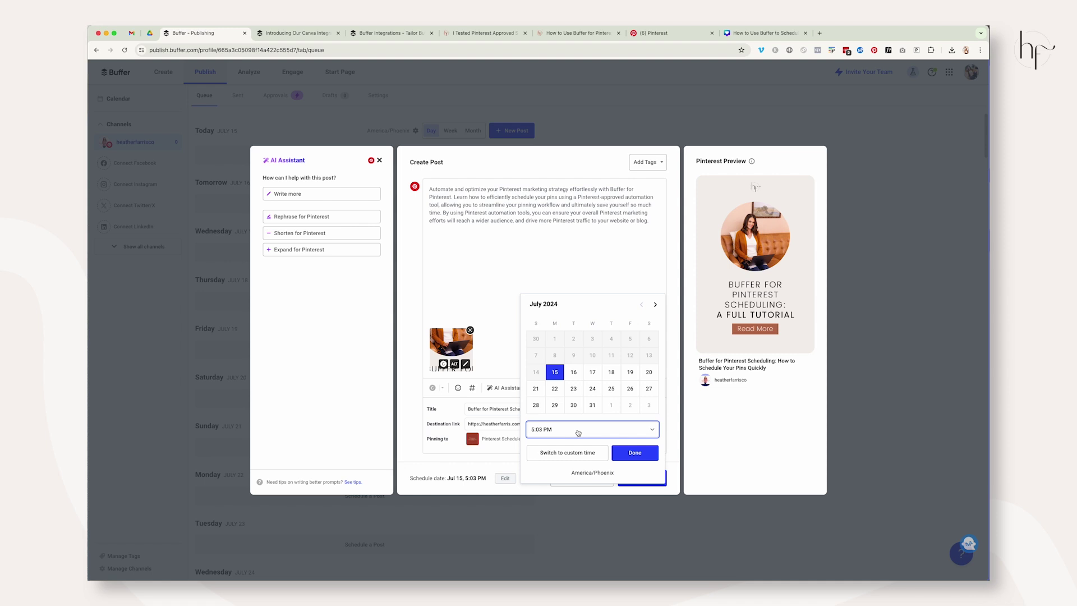
left_click(631, 454)
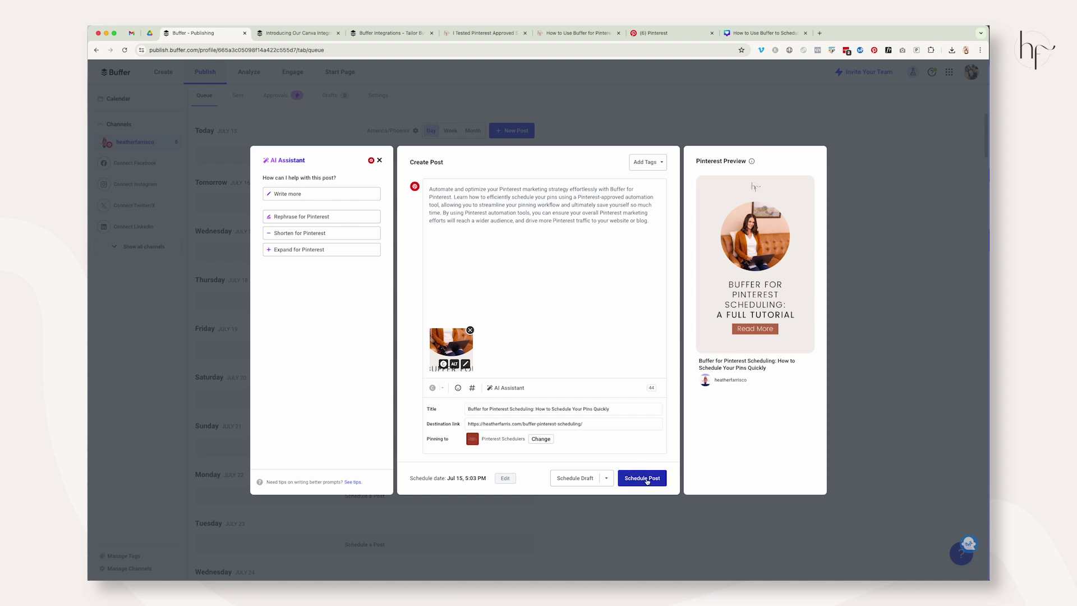
Review the draft options, then schedule the pin into today's queue at 5:03 PM
left_click(606, 480)
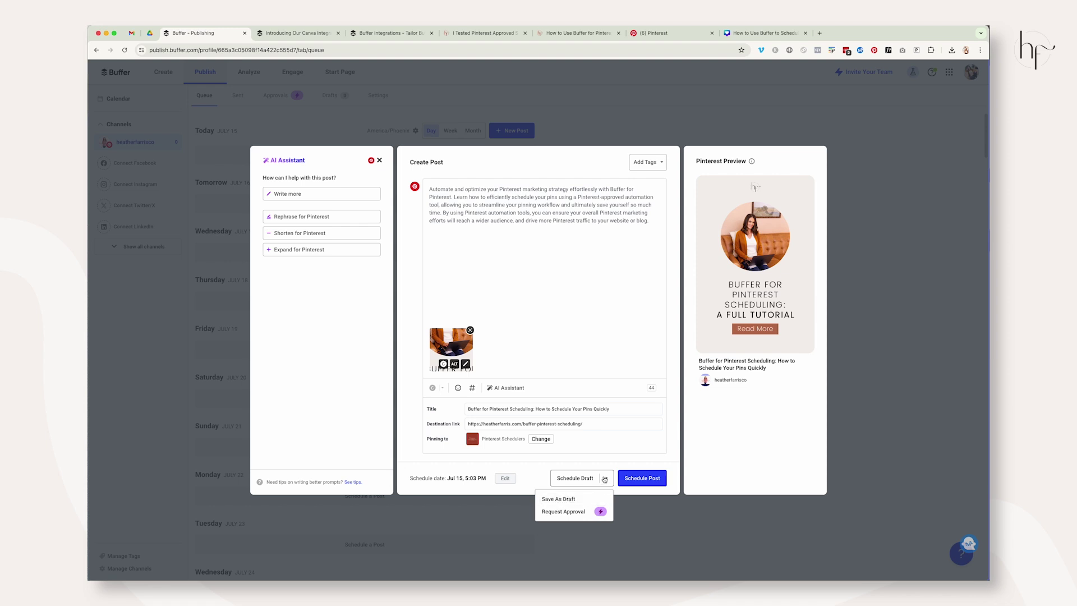
left_click(641, 478)
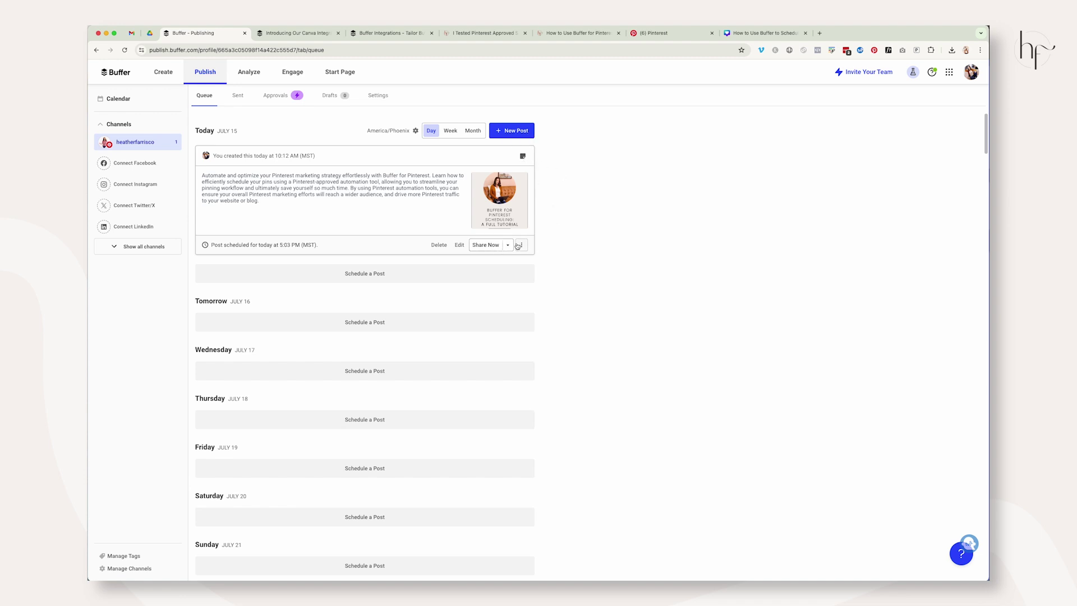
left_click(522, 245)
Close the scheduled post's menus without changes and switch to the Canva pin design
left_click(508, 246)
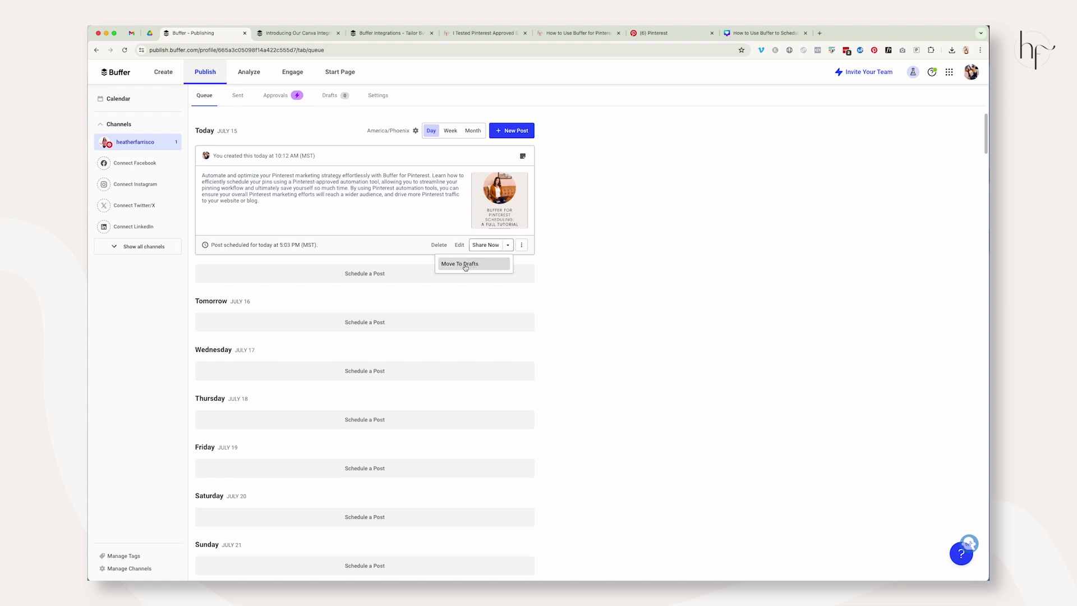
left_click(606, 247)
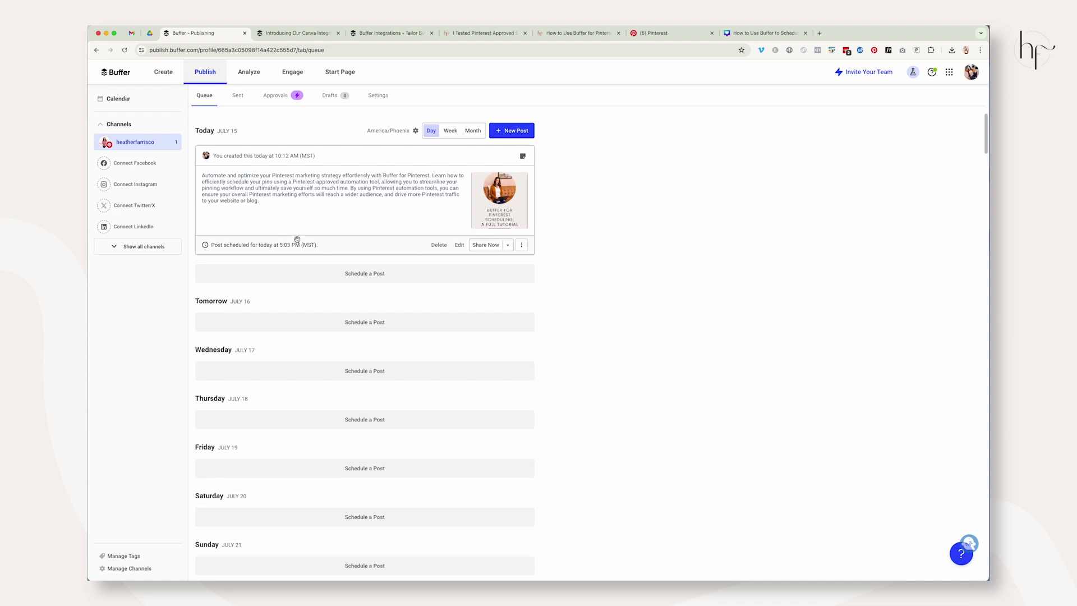
left_click_drag(397, 160, 415, 268)
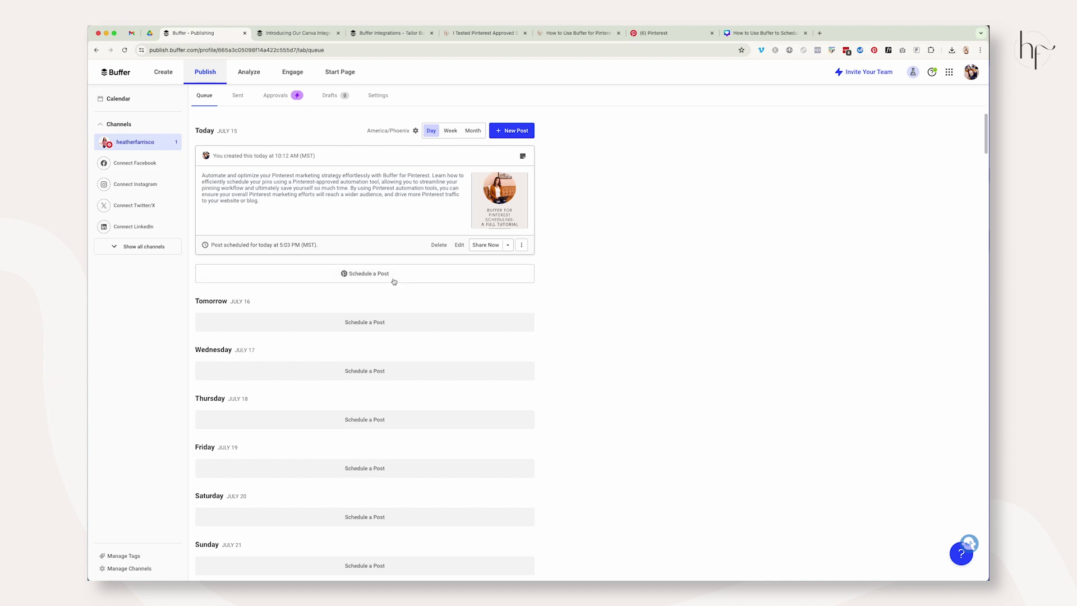
left_click(766, 32)
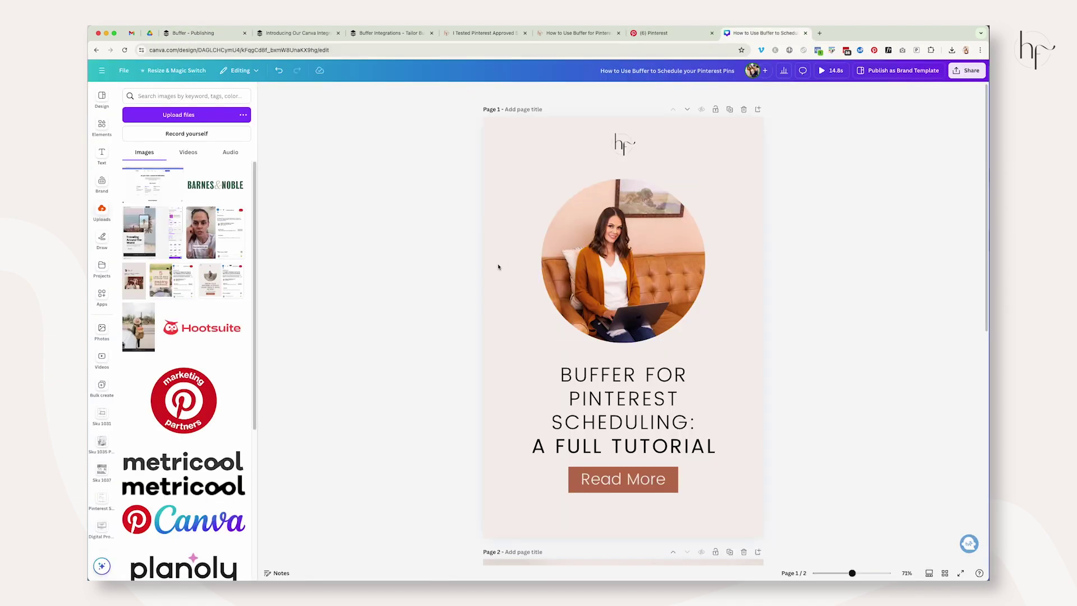
Export only Page 2 of the Canva pin design as a PNG, then return to Buffer's queue
scroll(499, 267, "down", 10)
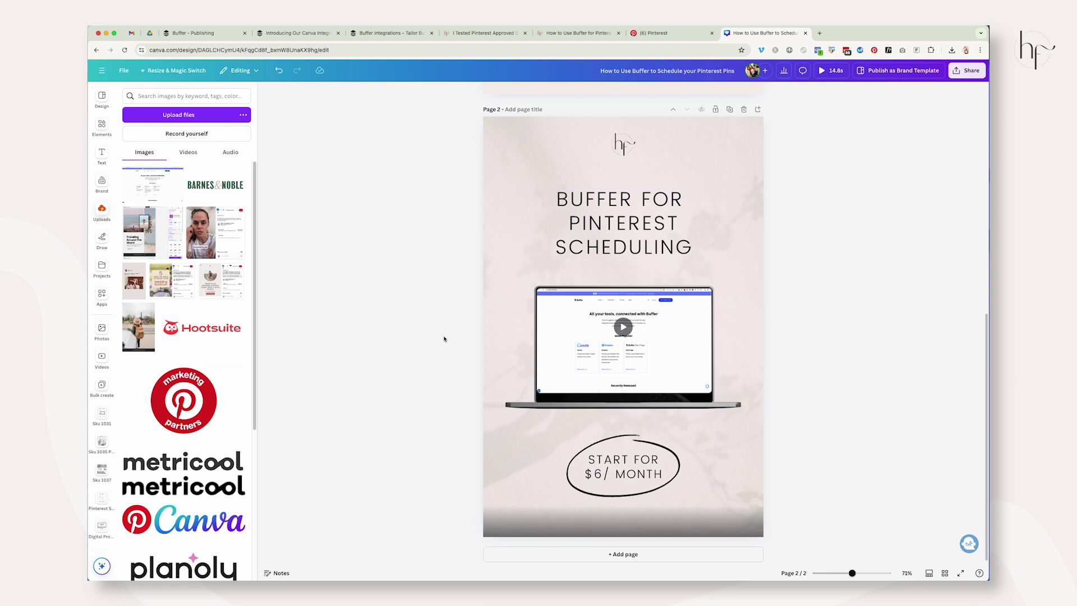
left_click(966, 70)
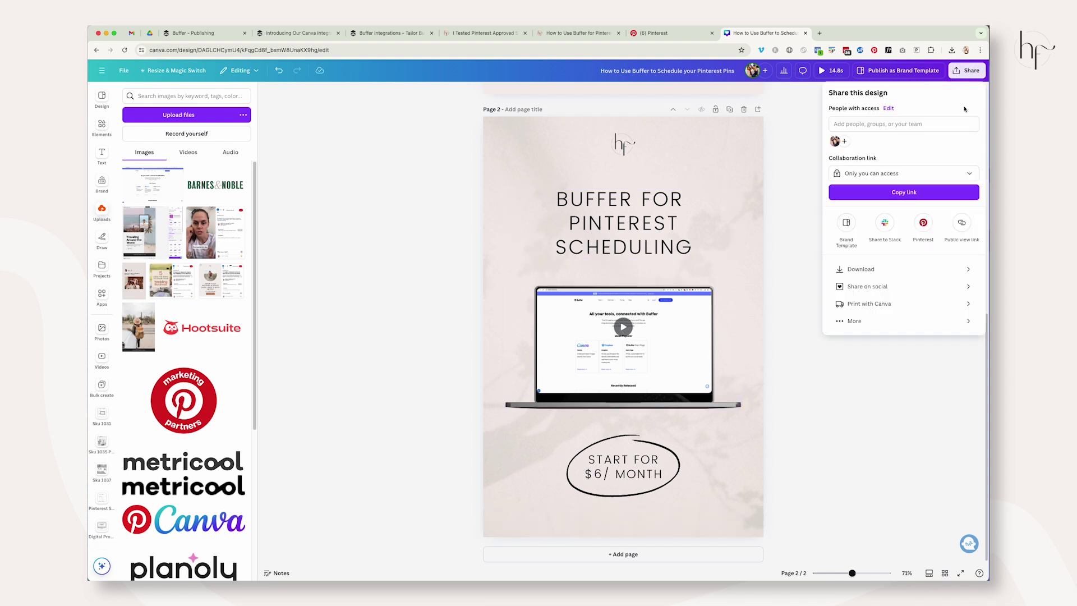
left_click(949, 270)
left_click(965, 132)
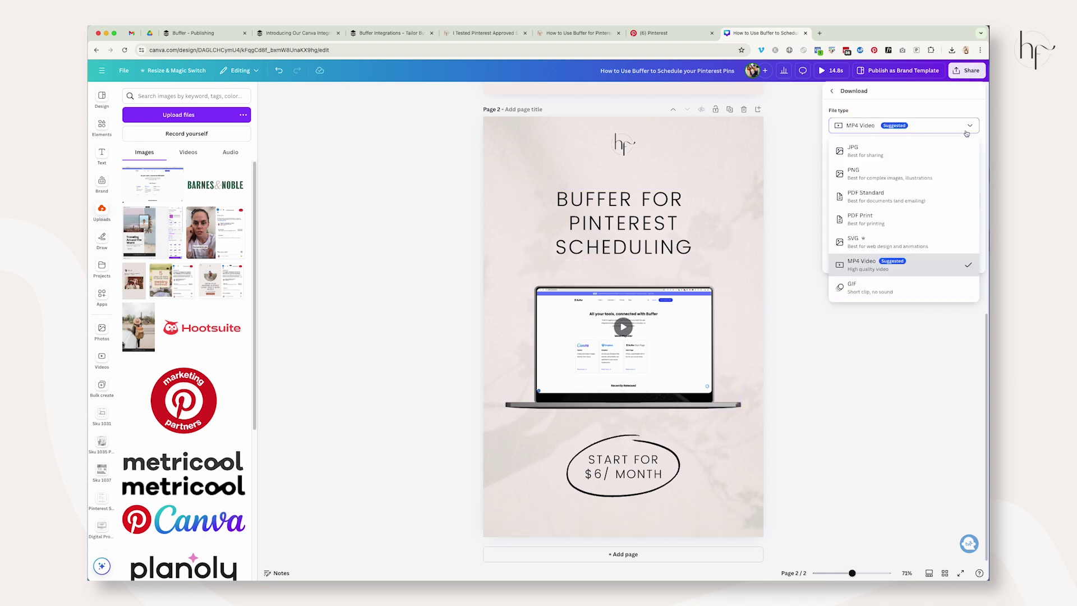
left_click(902, 168)
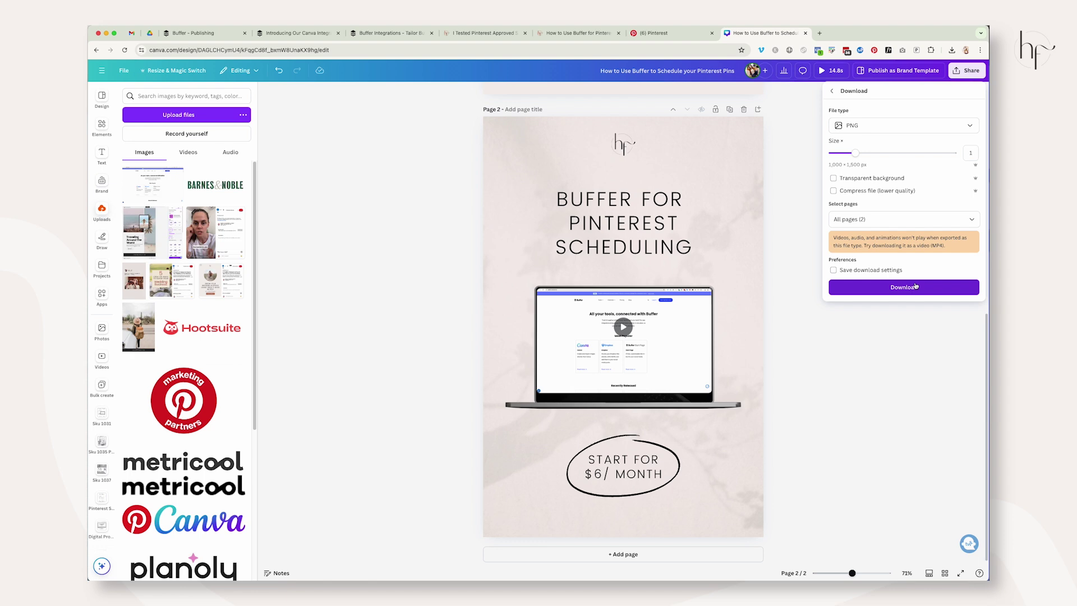
left_click(904, 219)
left_click(912, 242)
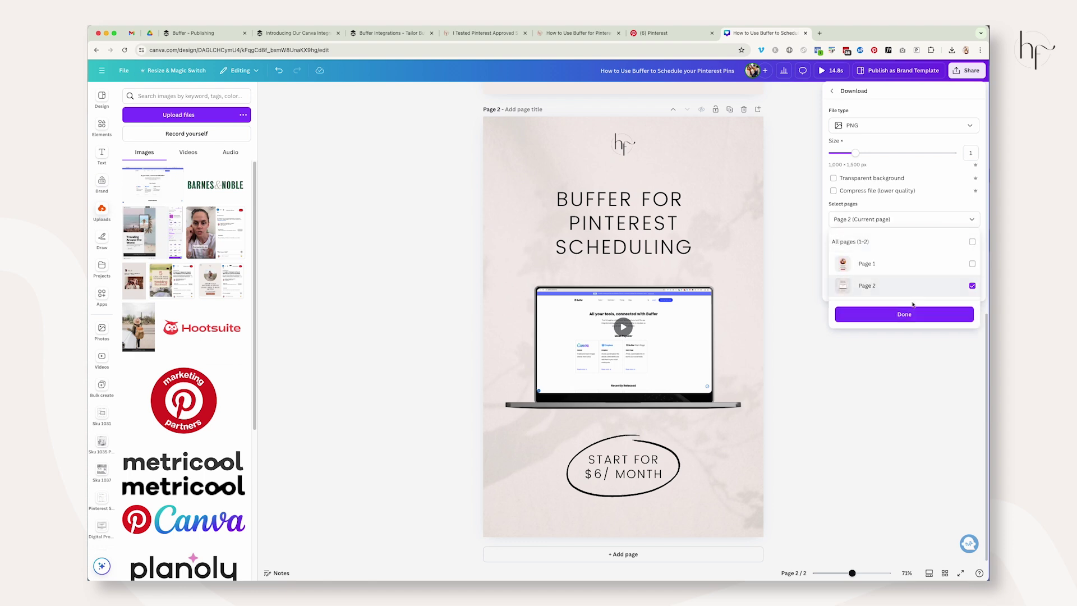
left_click(913, 312)
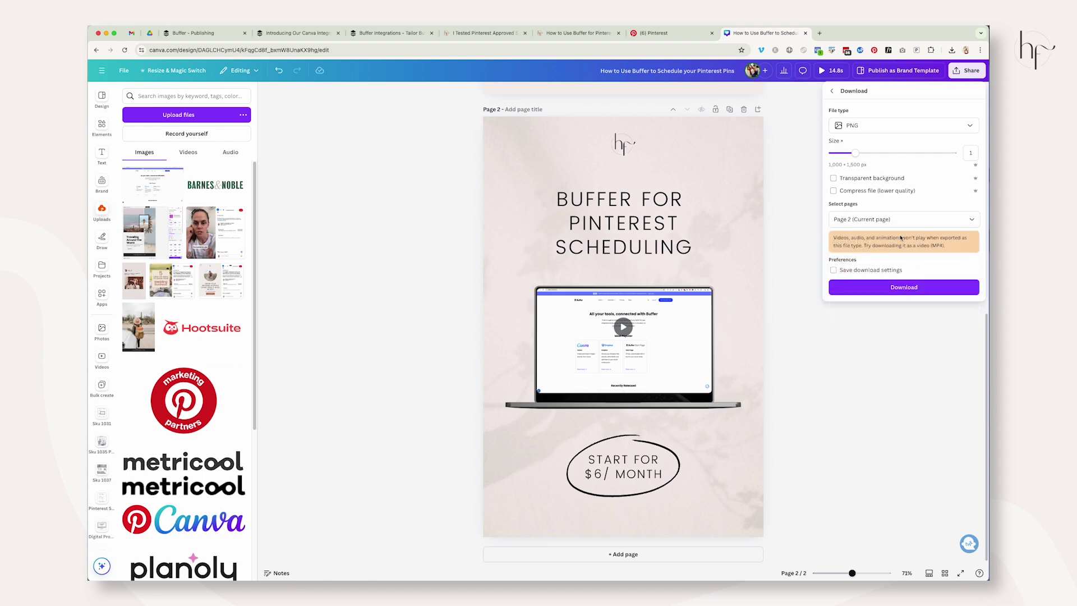
left_click(904, 287)
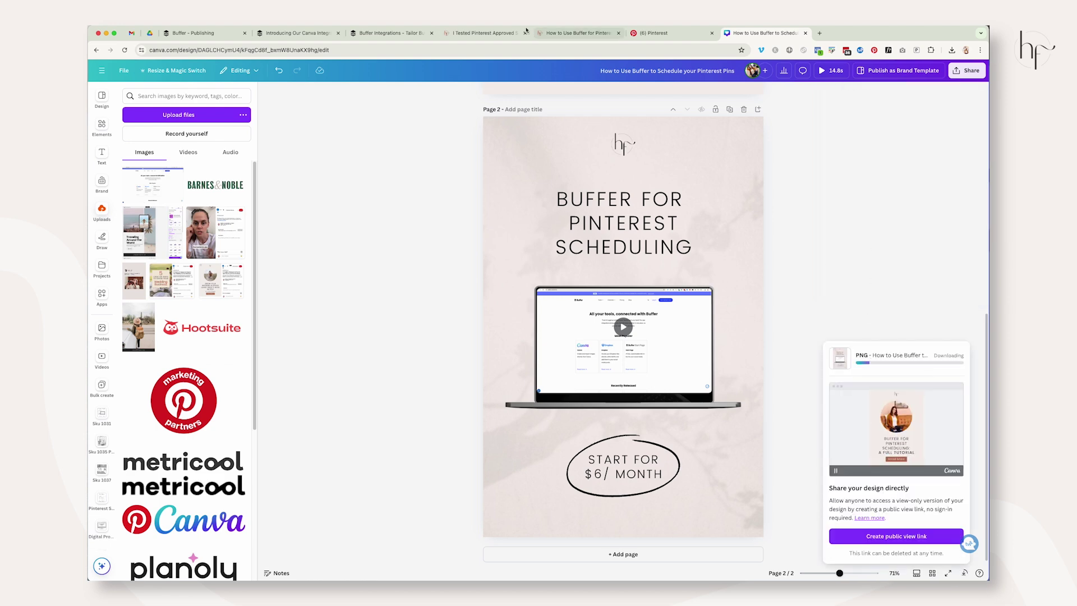
left_click(193, 33)
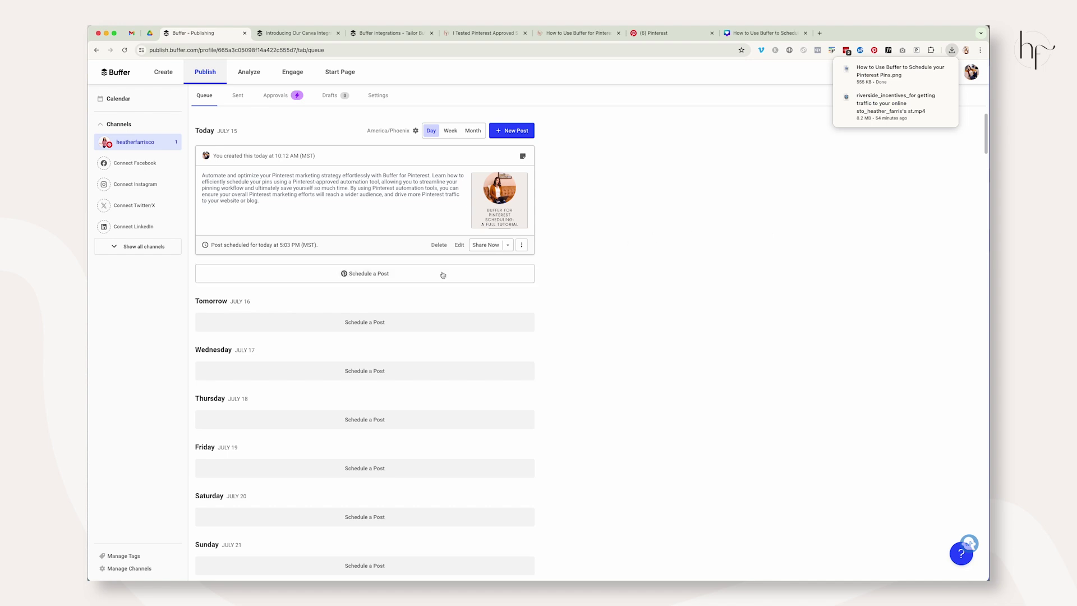
Start a new post in today's queue and attach the page 2 pin image
left_click(338, 274)
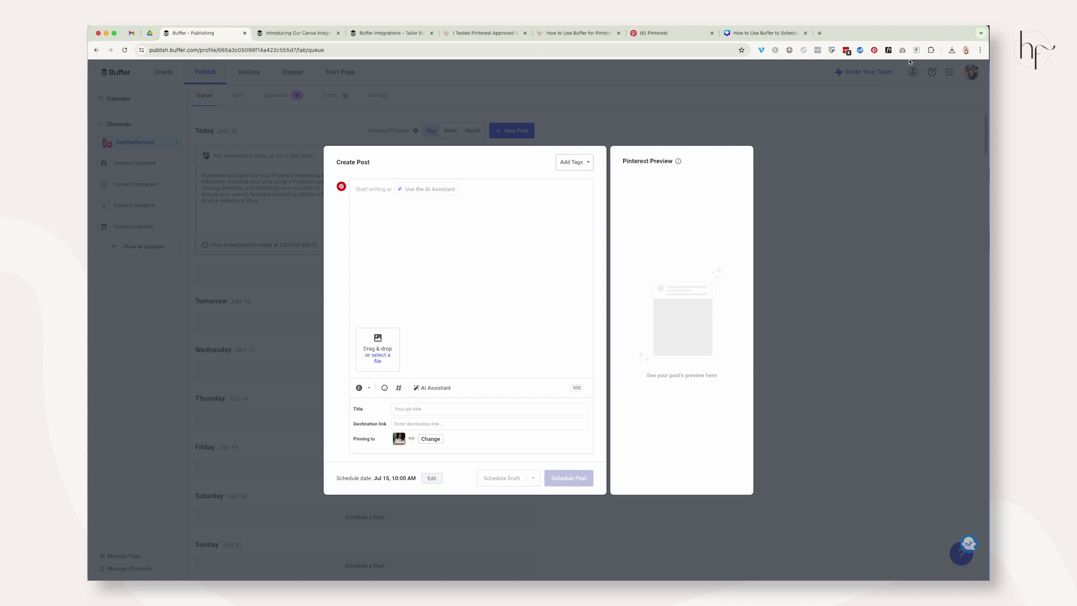
left_click(953, 50)
left_click_drag(899, 92, 386, 347)
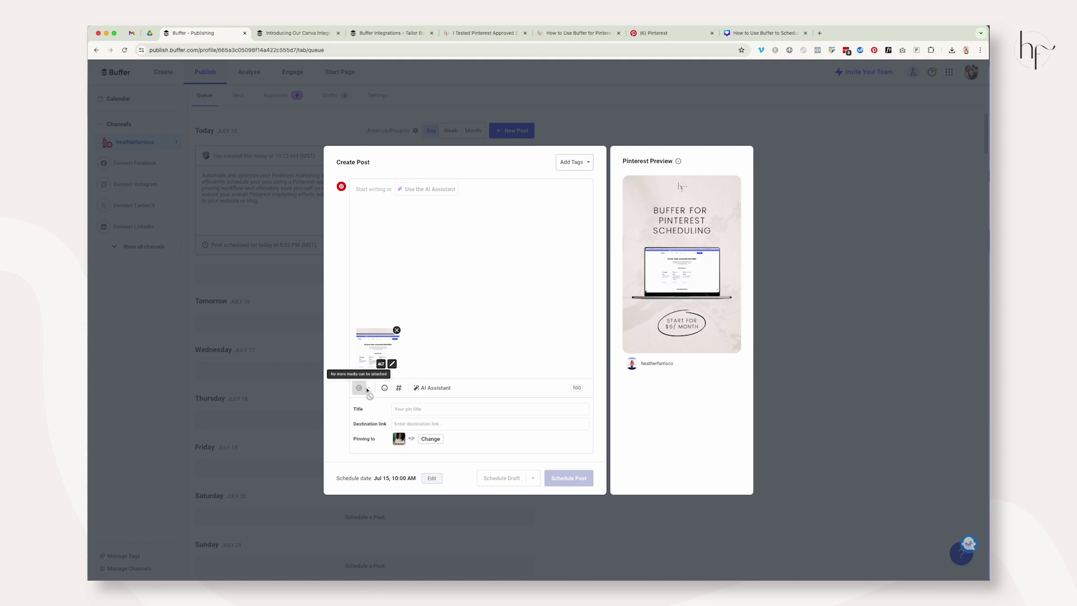
left_click(396, 331)
left_click(369, 388)
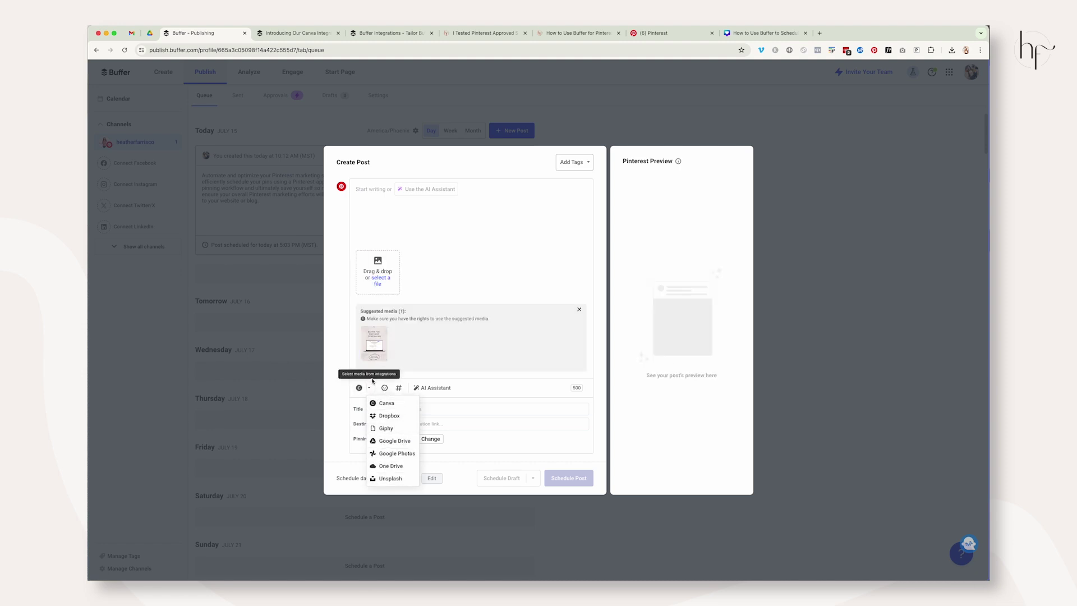
left_click(375, 343)
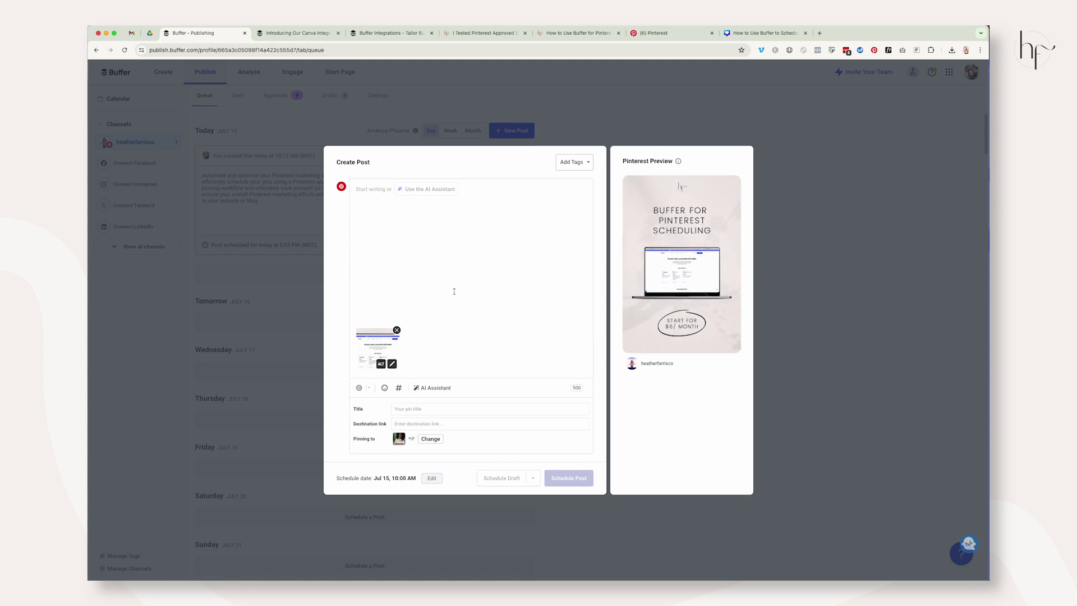
mouse_move(684, 349)
Set the pin's board to Pinterest Schedulers by searching the board list
left_click(409, 409)
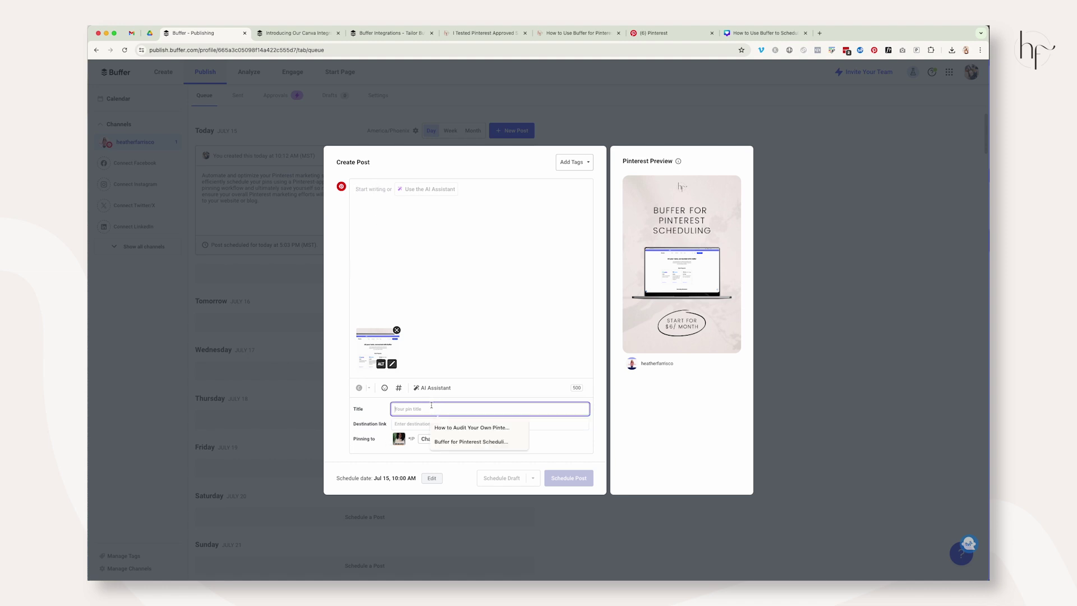
left_click(397, 425)
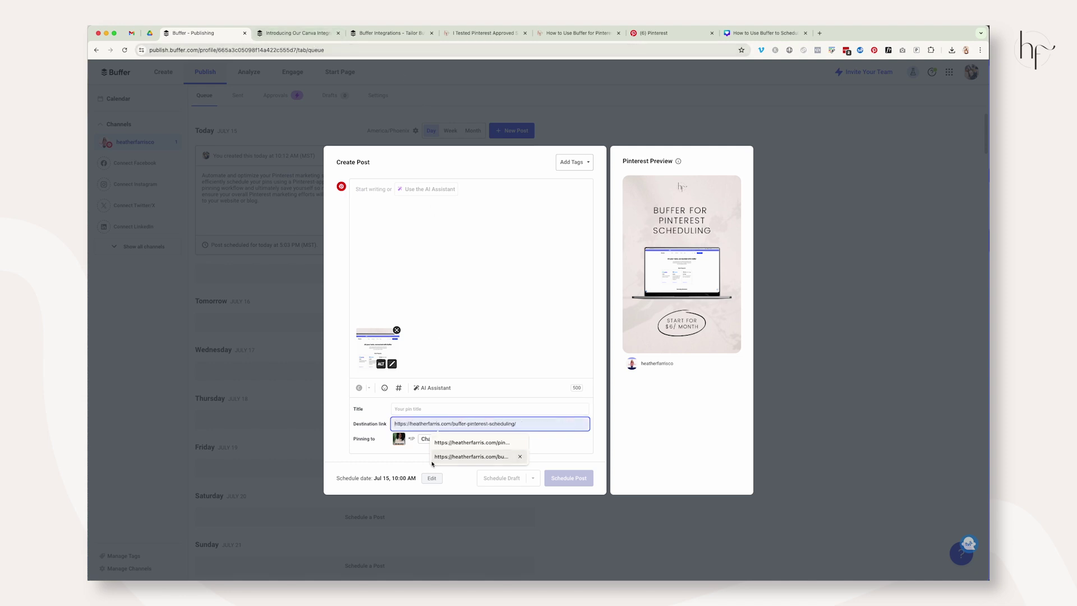
left_click(429, 440)
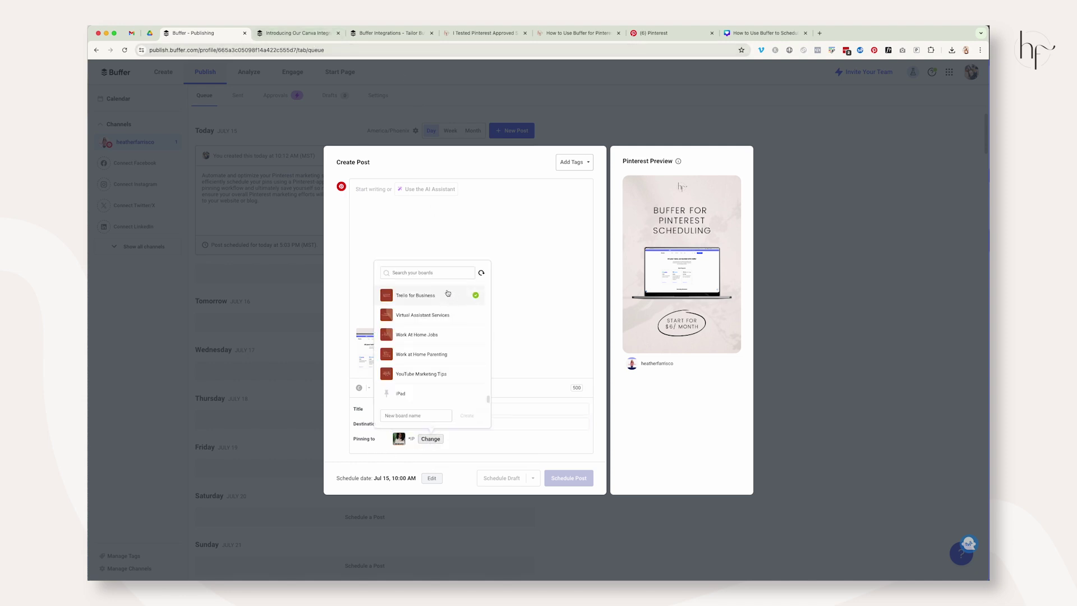
left_click(443, 273)
type("sch")
key("BackSpace")
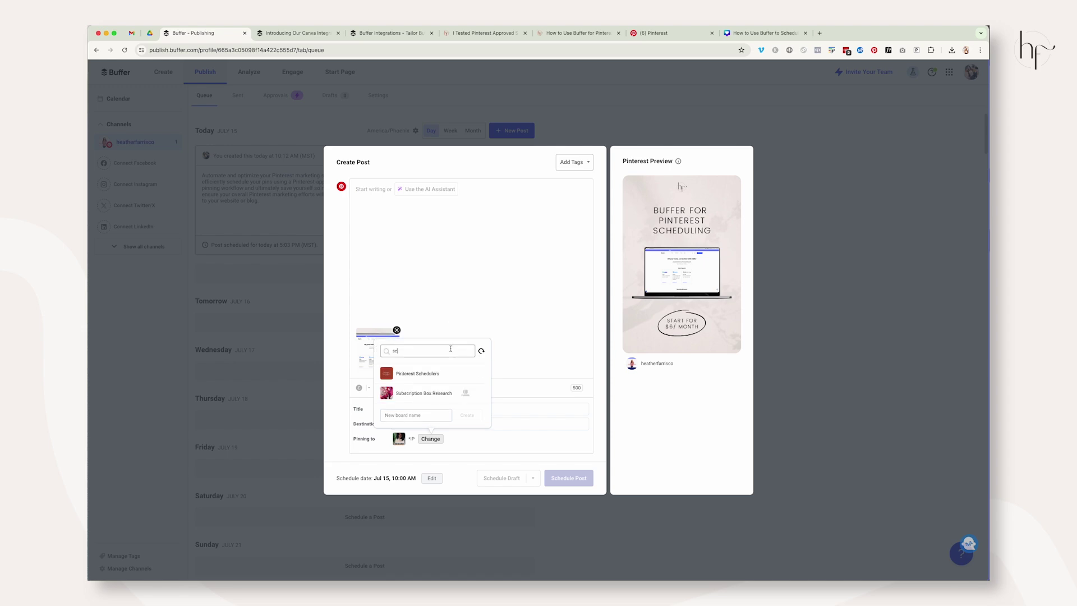
left_click(418, 373)
Paste the buffer-pinterest-scheduling article URL as the pin's destination link
left_click(486, 34)
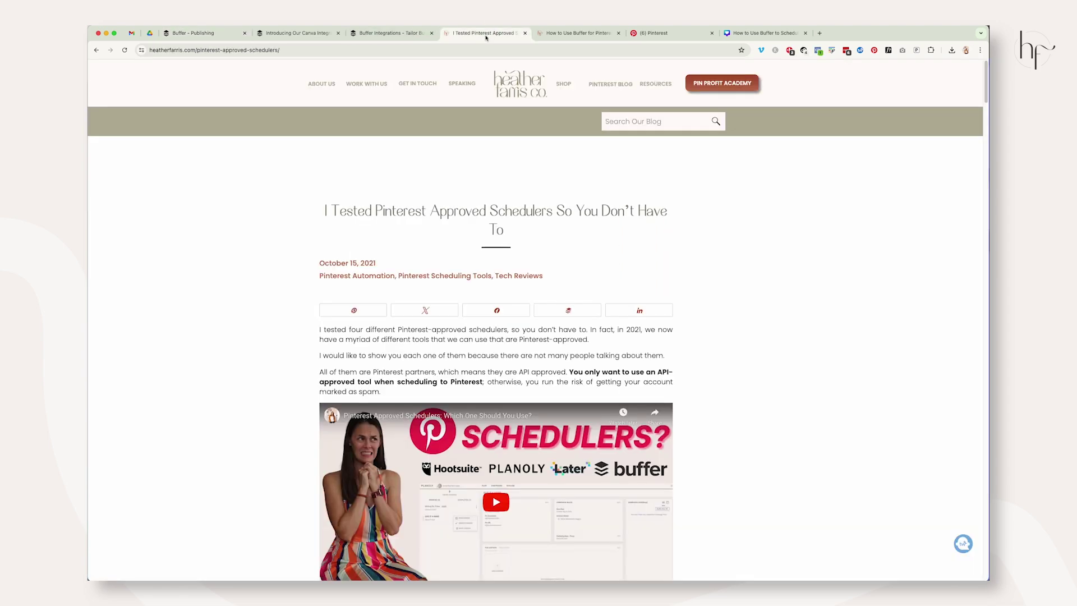
left_click(578, 33)
left_click(193, 32)
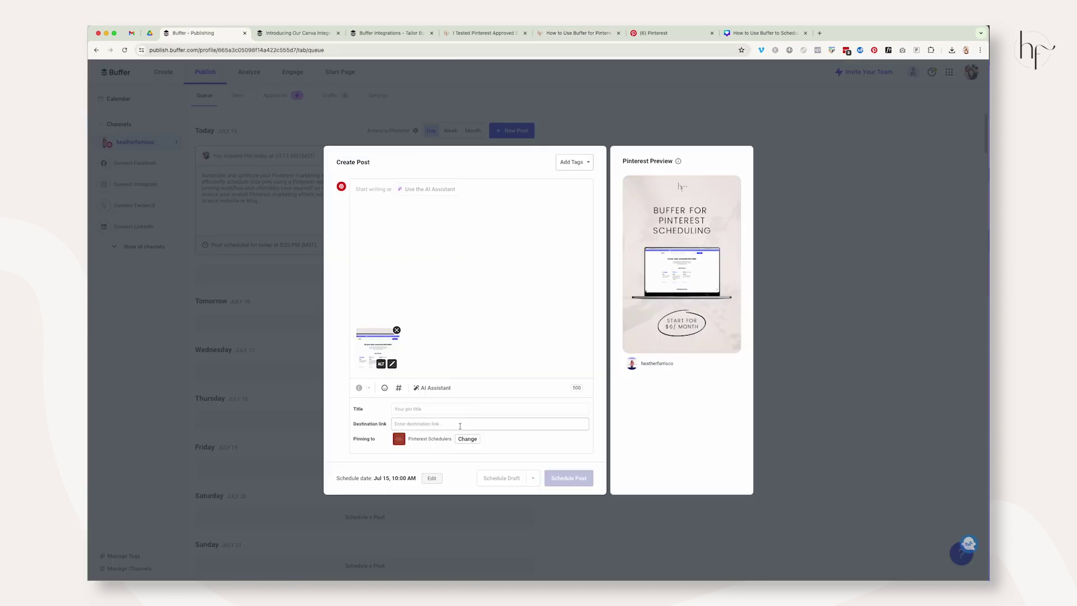
left_click(461, 424)
type("https://heatherfarris.com/buffer-pinterest-scheduling/")
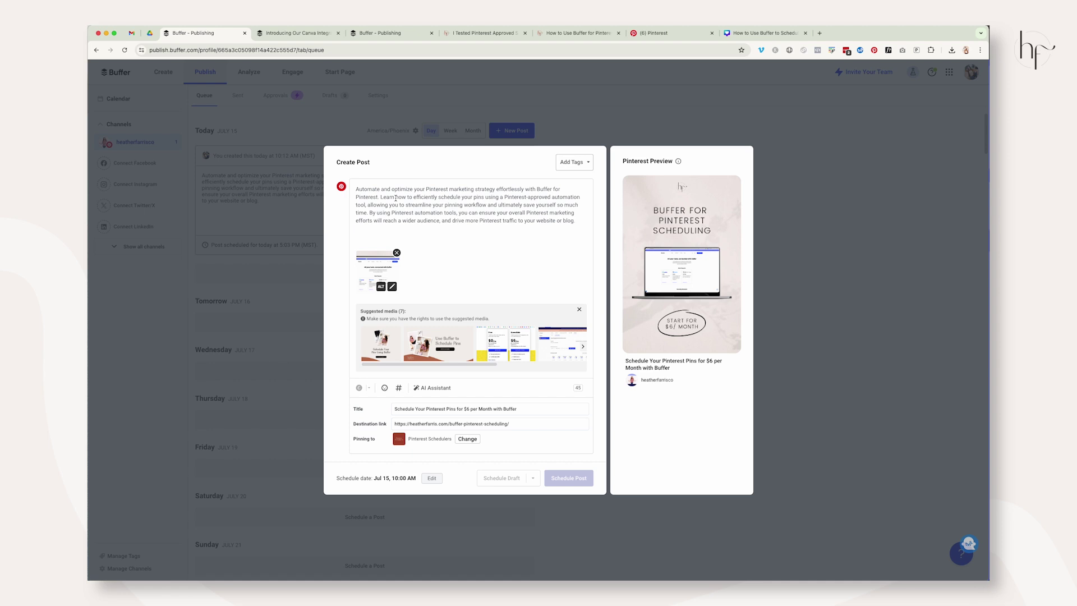
Set the post date to July 22 with the 10:03 AM time slot
left_click(579, 309)
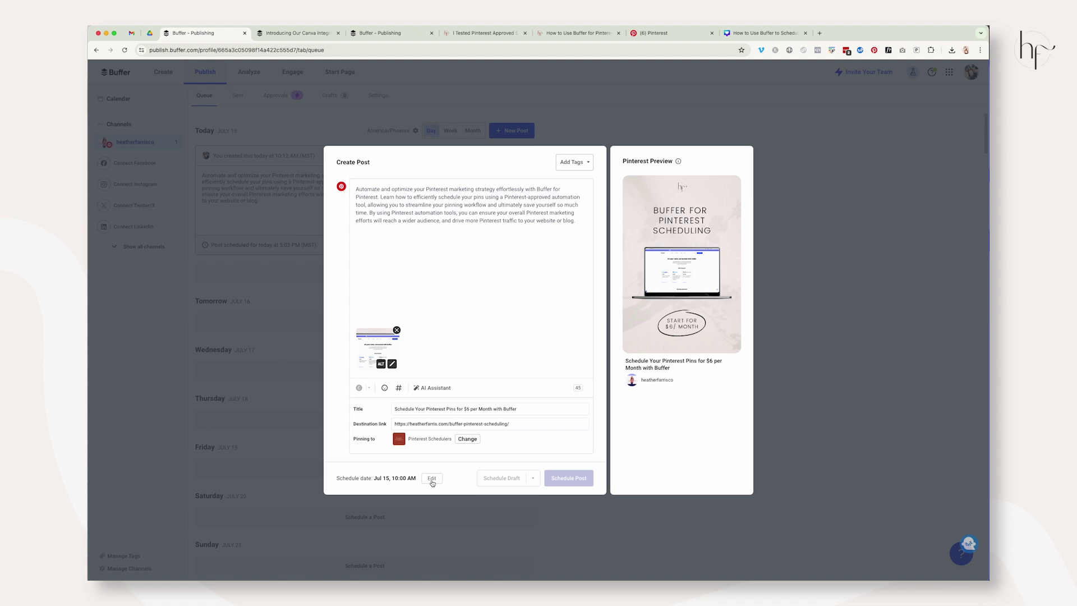
left_click(432, 478)
left_click(482, 389)
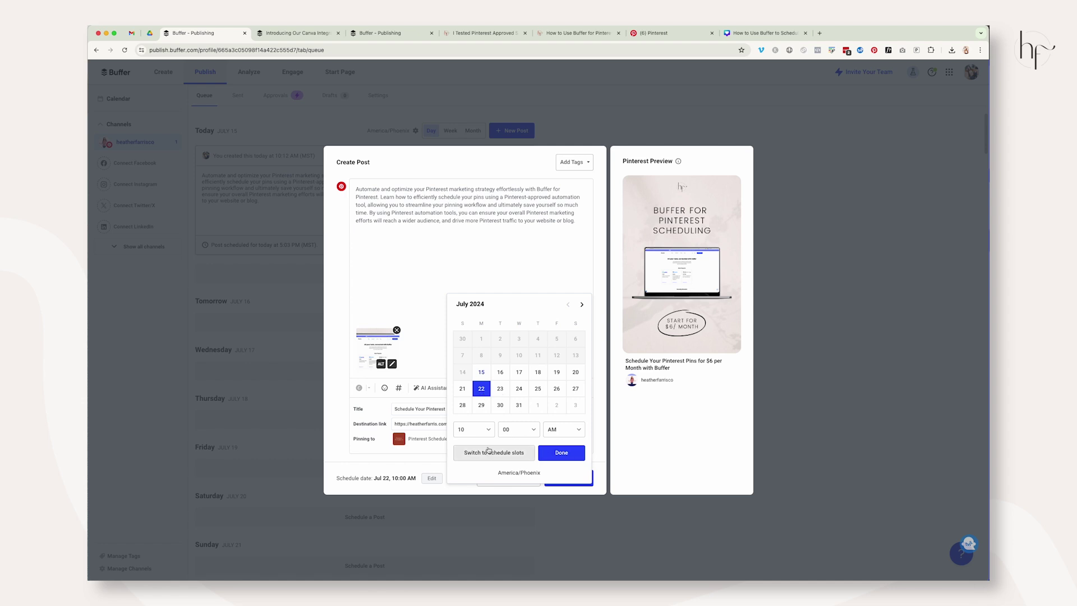
left_click(489, 450)
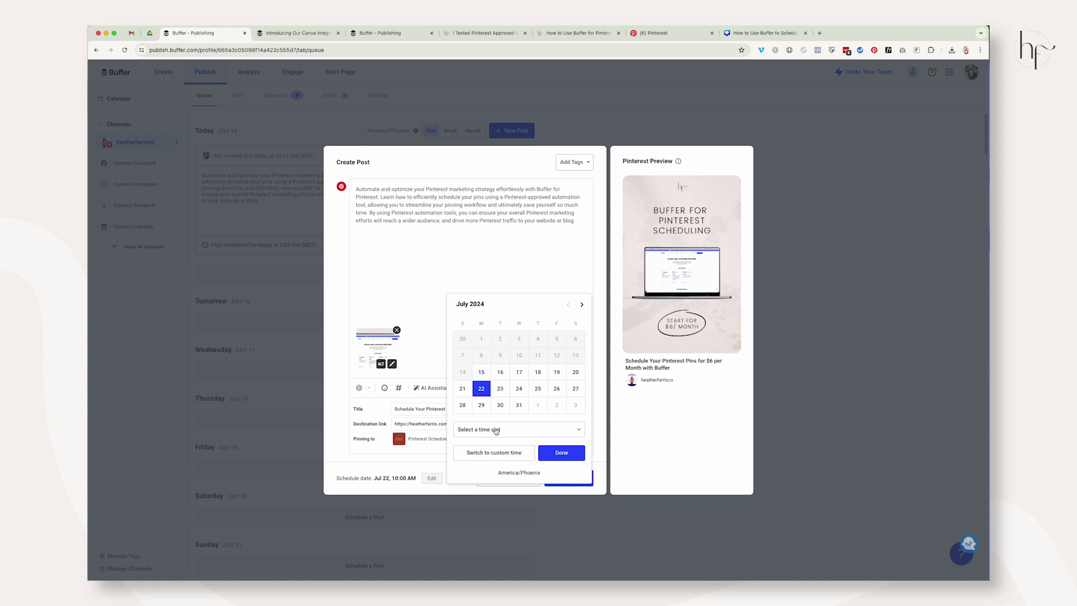
left_click(497, 430)
left_click(476, 447)
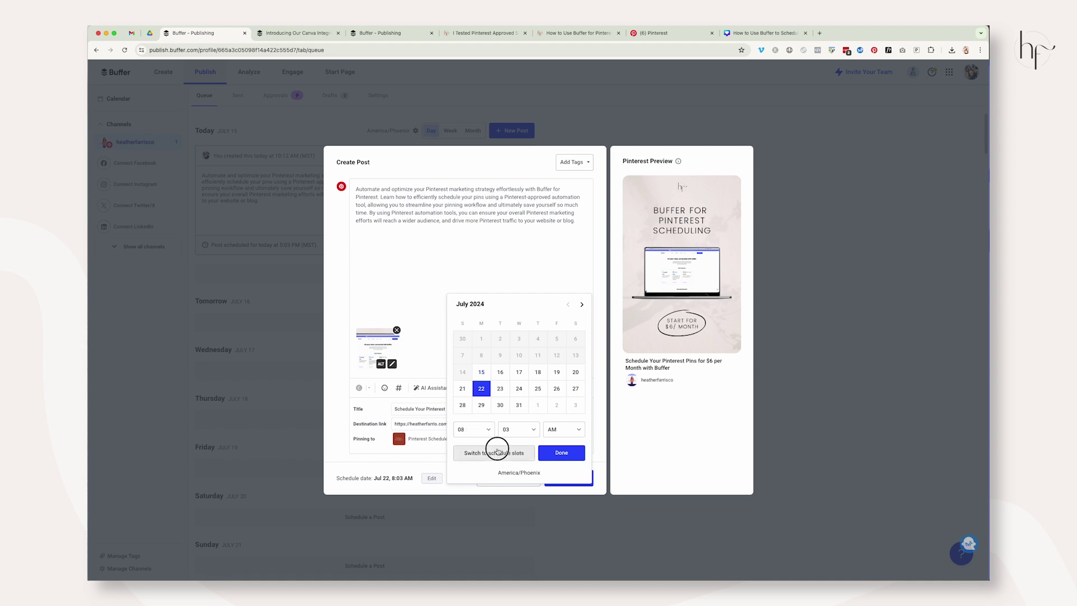
left_click(489, 431)
left_click(476, 456)
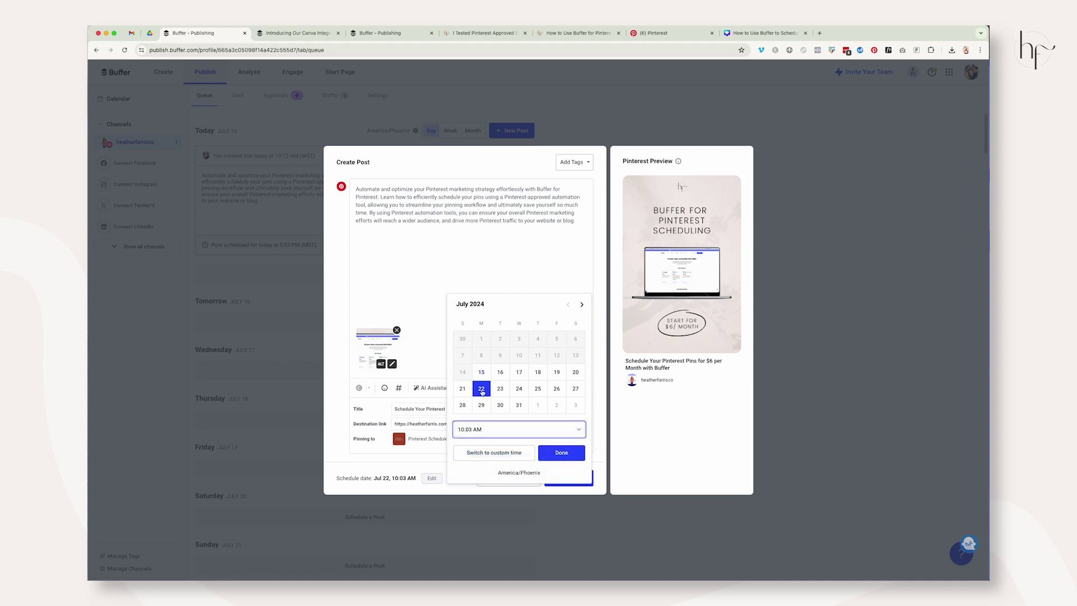
left_click(562, 453)
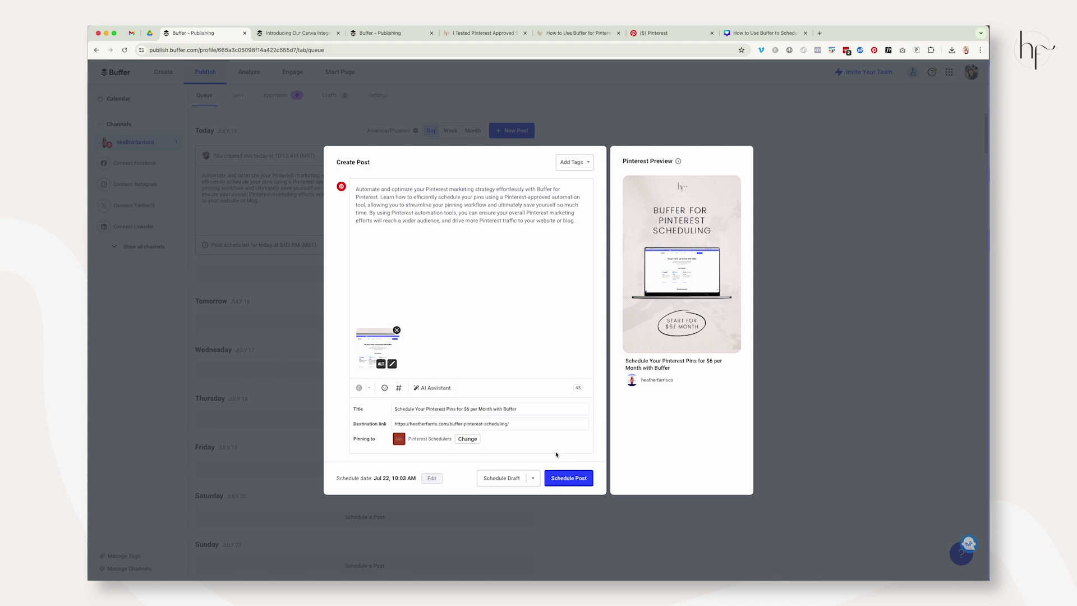
Schedule the July 22 pin, check the queue, and move to the Pinterest tab
left_click(568, 478)
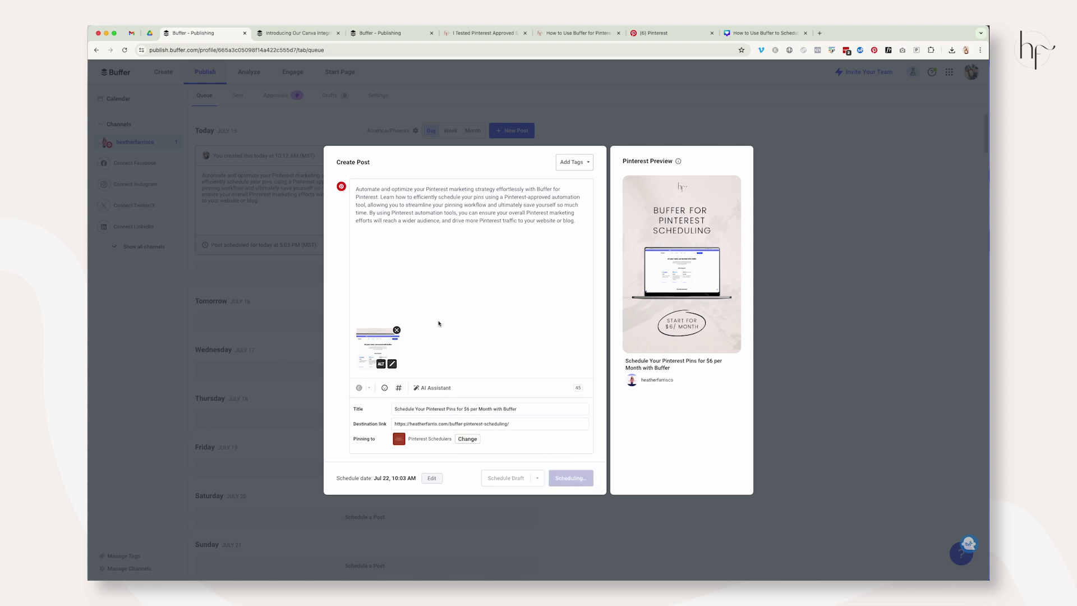
scroll(439, 324, "down", 8)
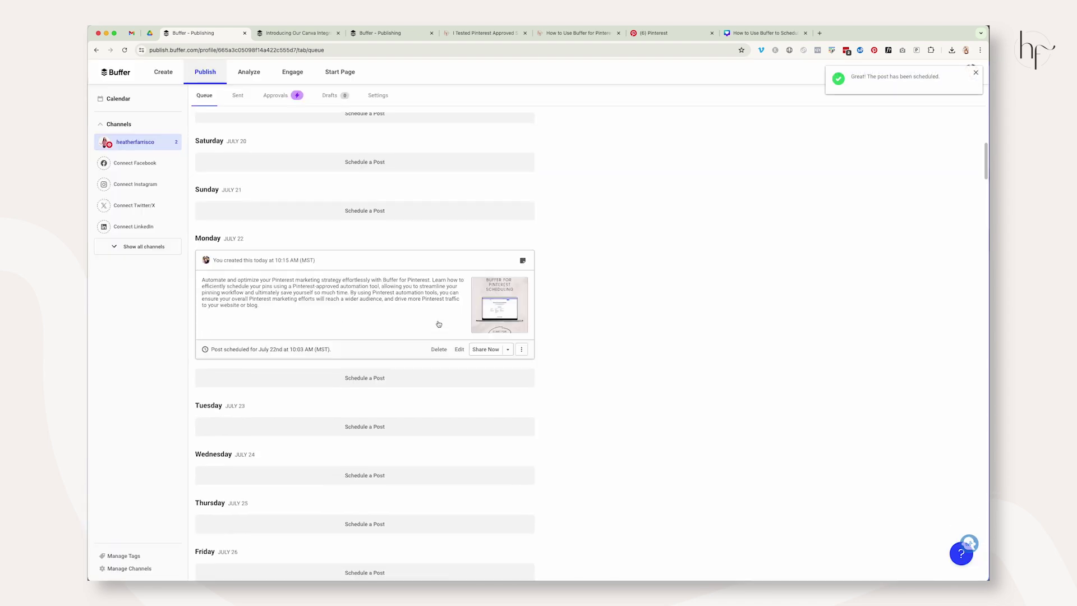
scroll(337, 292, "up", 2)
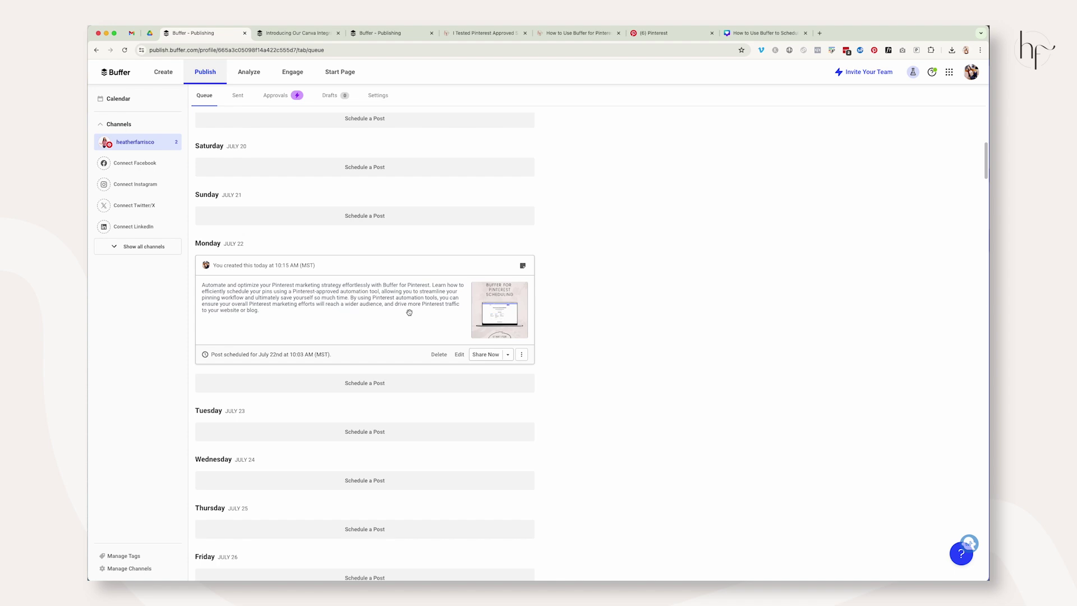
left_click(657, 32)
Open the Pinterest business profile and scroll through its Created pins grid
left_click(956, 75)
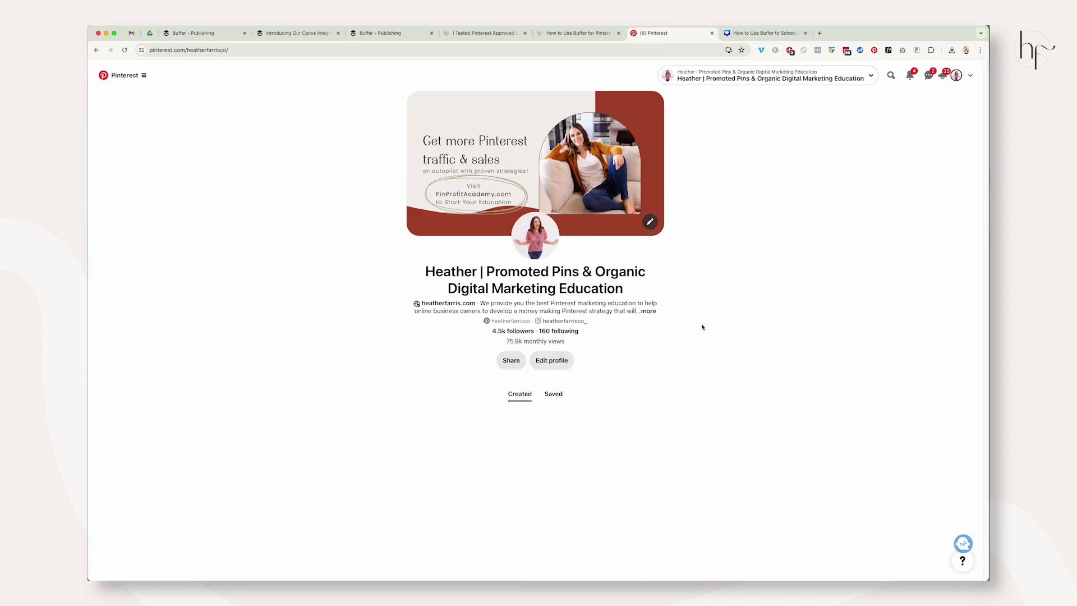
scroll(701, 328, "down", 3)
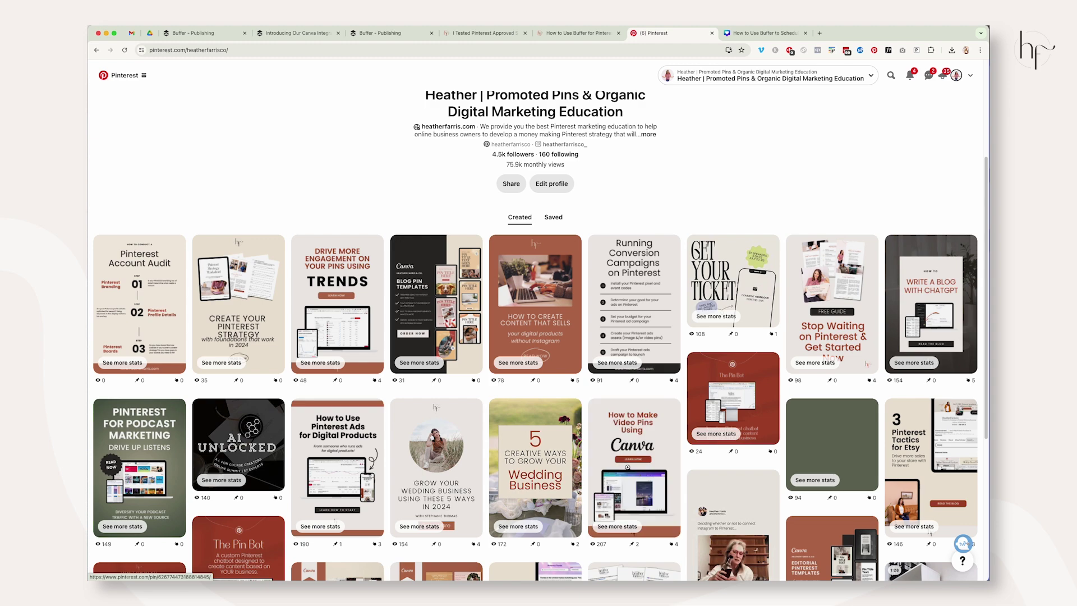
scroll(749, 279, "down", 2)
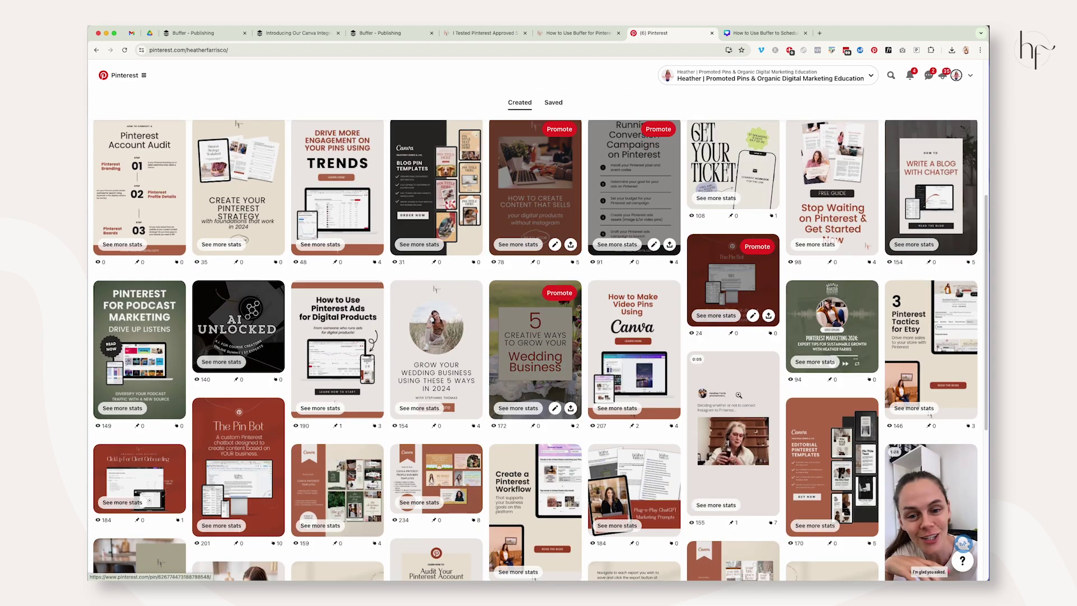
mouse_move(759, 371)
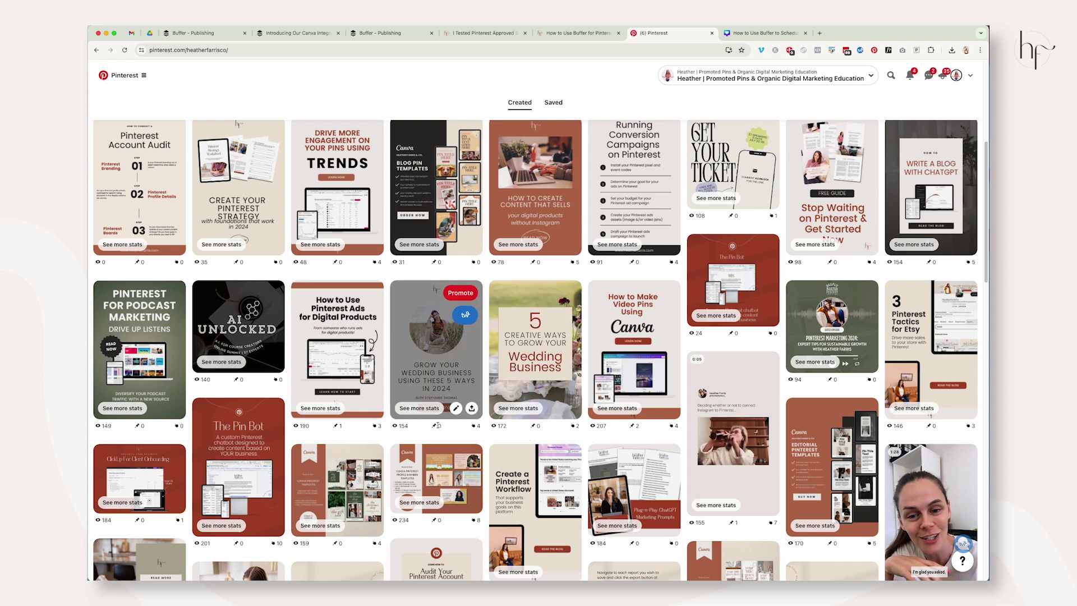
Scroll Buffer's queue back up to today's pin, then bring up the Pinterest-approved schedulers article
left_click(190, 33)
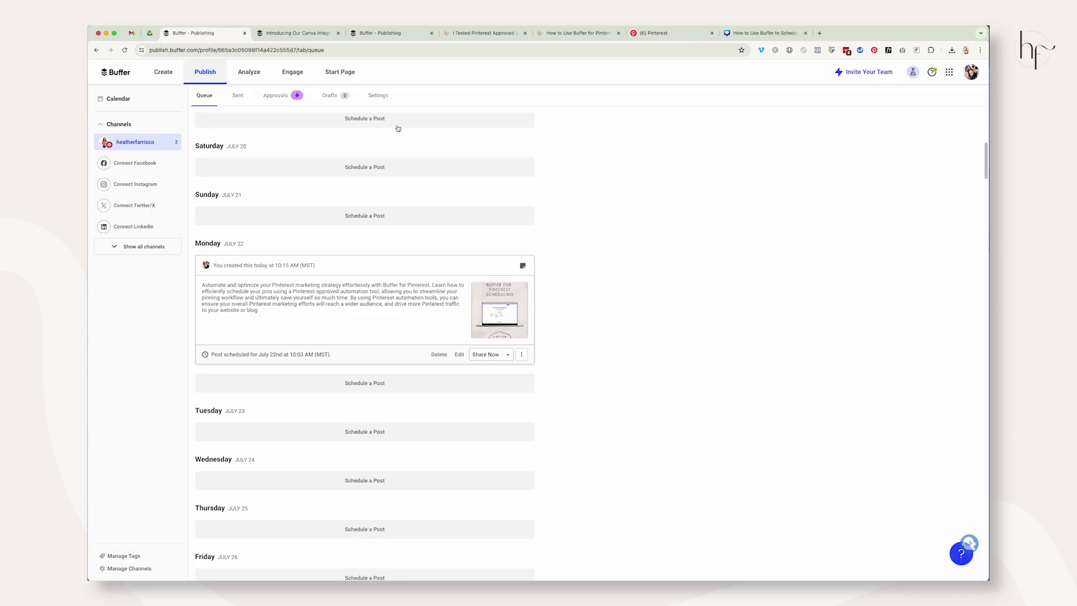
scroll(607, 245, "up", 3)
scroll(607, 244, "up", 4)
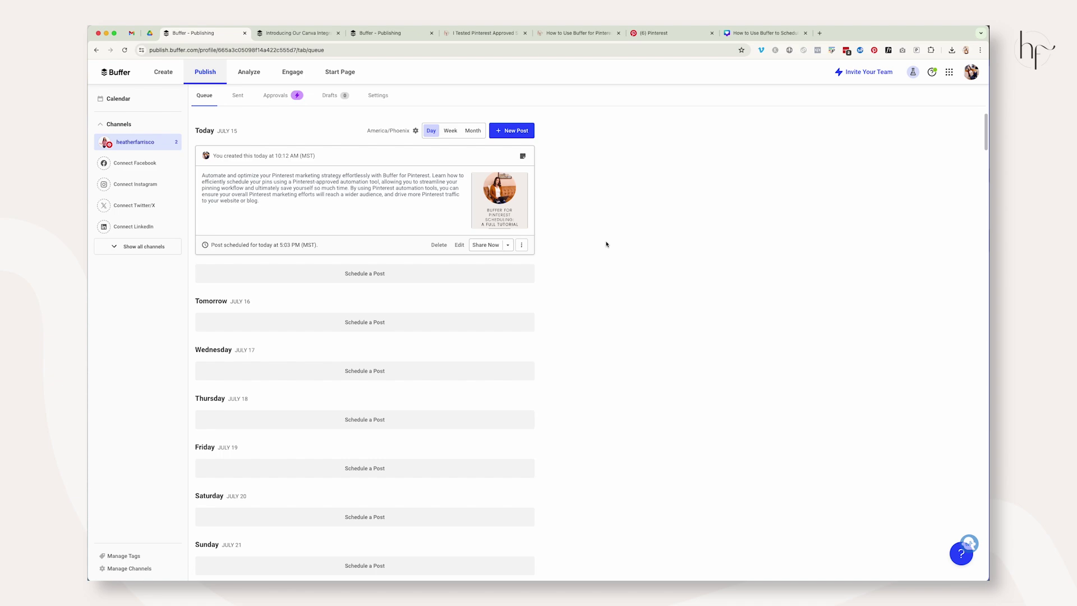
left_click(519, 33)
Scroll the blog down to the 'Buffer for Scheduling' heading and its pricing images, leaving no text selected
scroll(731, 301, "down", 20)
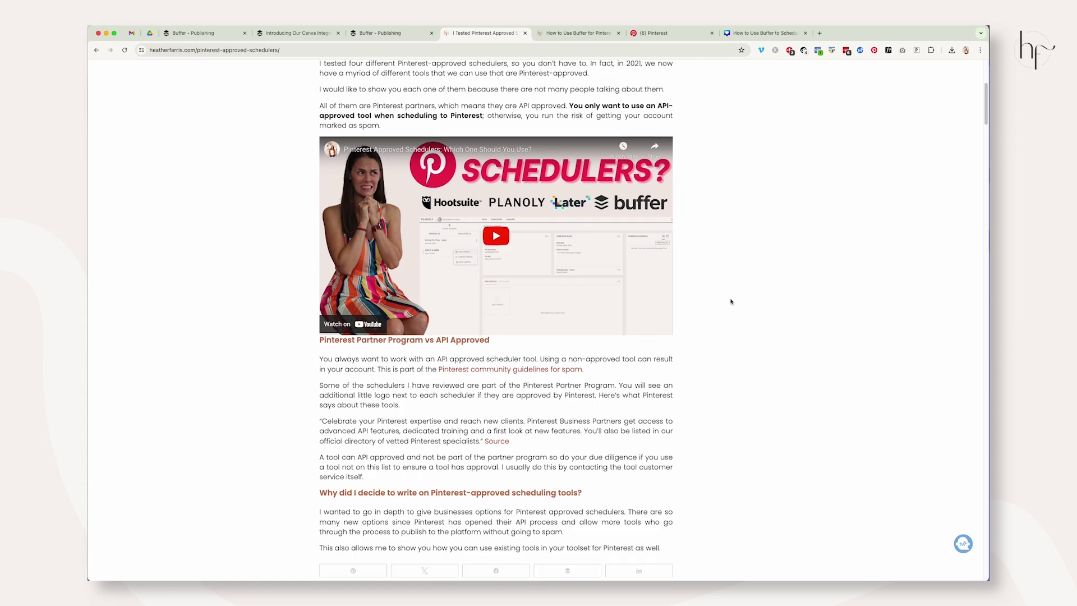
scroll(729, 302, "down", 20)
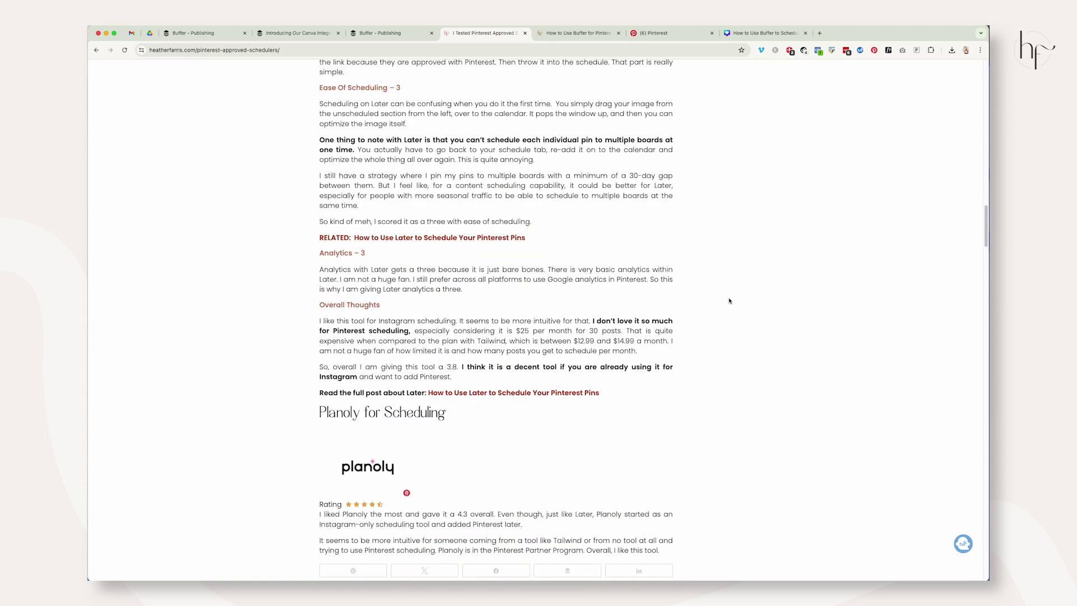
scroll(730, 301, "down", 10)
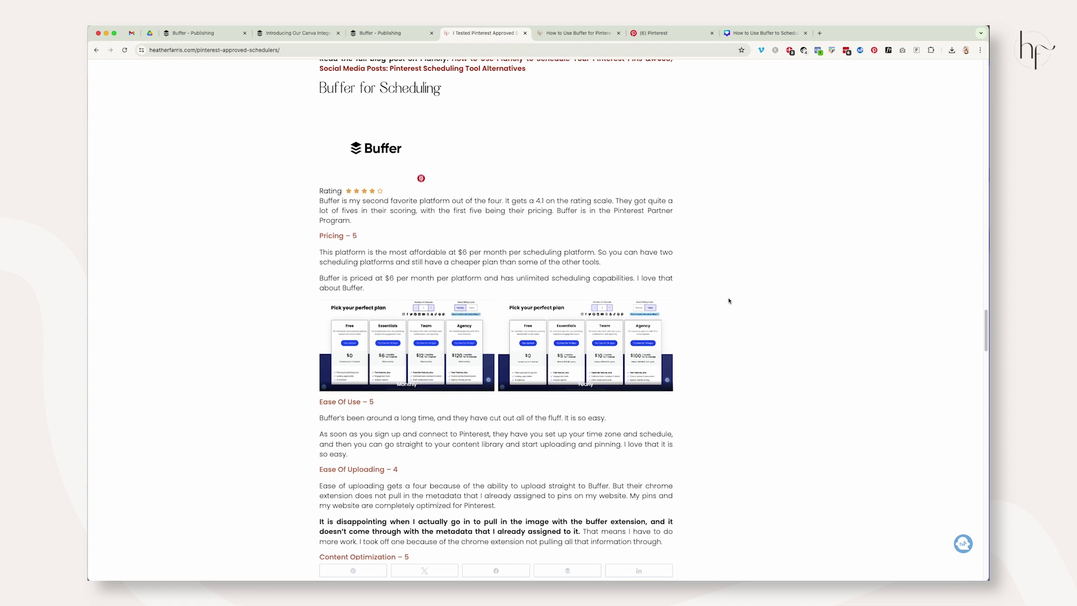
scroll(729, 301, "down", 1)
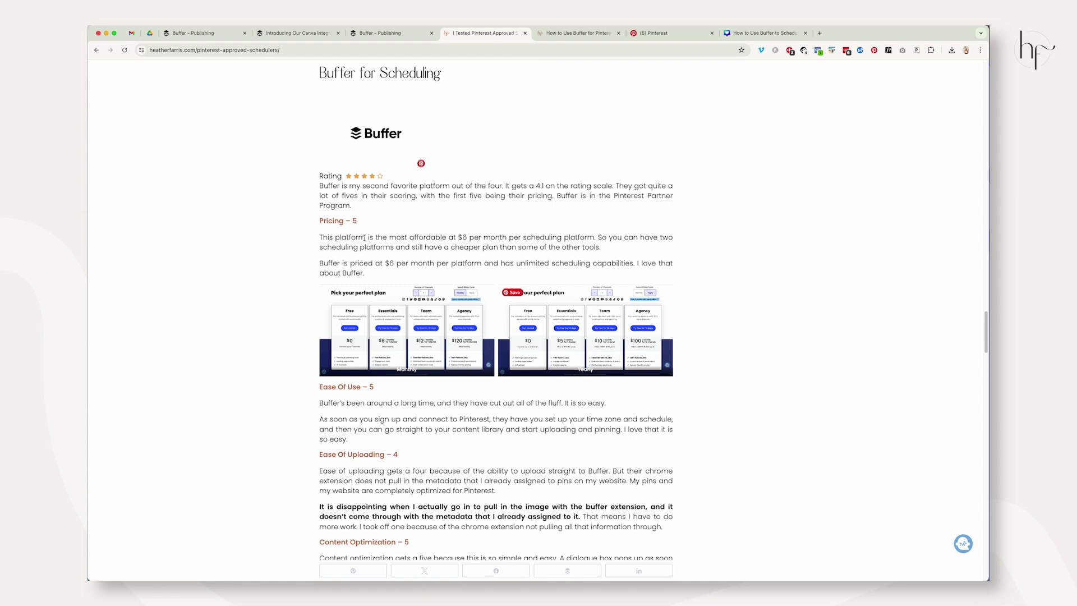
left_click_drag(317, 70, 547, 355)
left_click(647, 266)
Return to Buffer's queue showing today's July 15 pin scheduled for 5:03 PM
key("super+3")
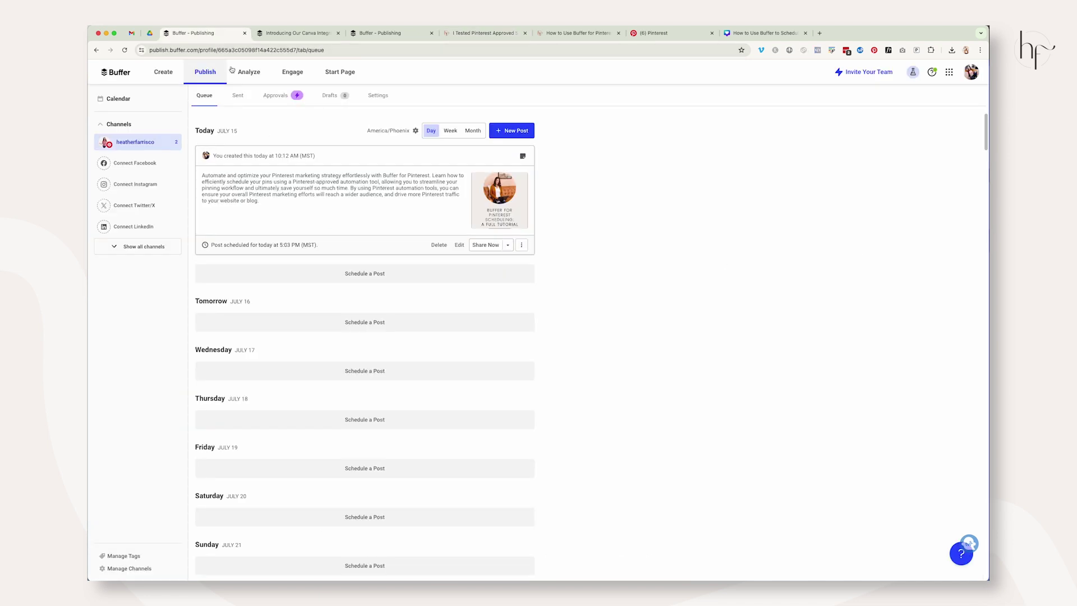